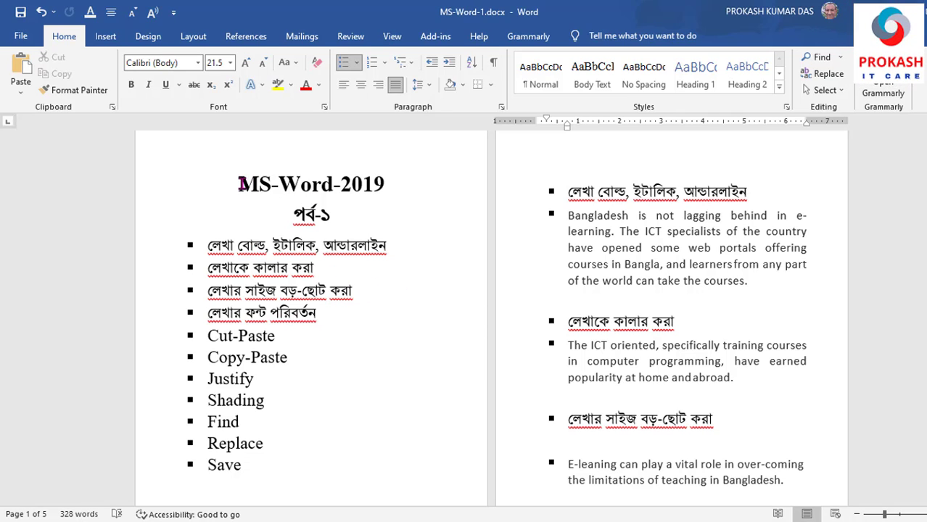
Review the "MS-Word-2019" title and each topic bullet on the first page, from the Bangla formatting topics down to Save
left_click_drag(255, 186, 395, 186)
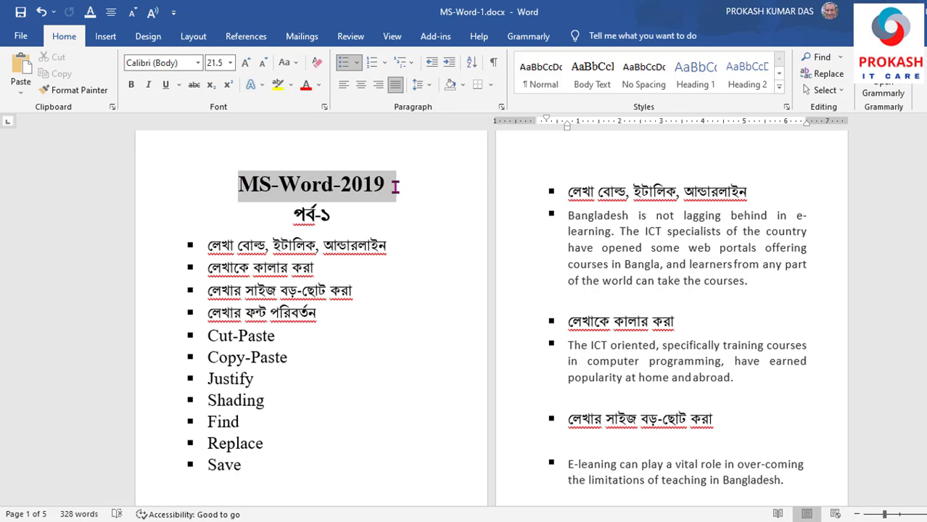
left_click_drag(335, 215, 283, 211)
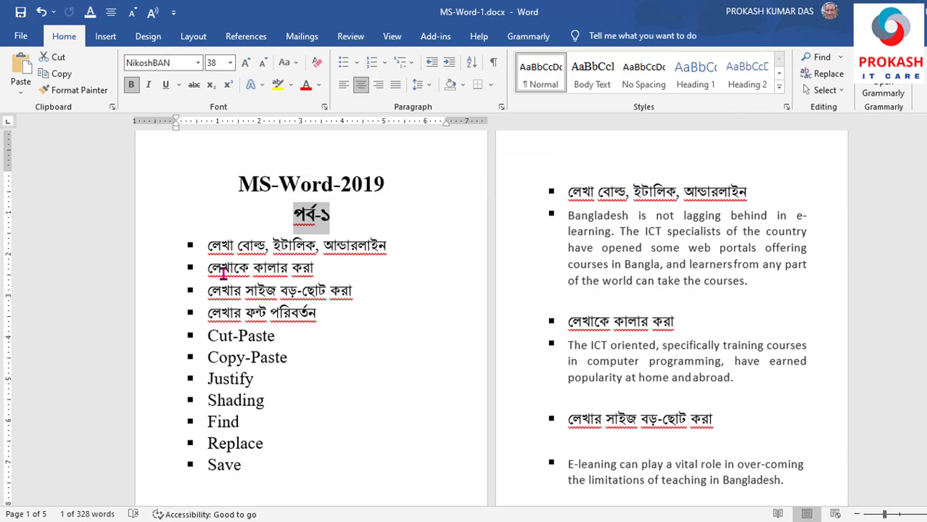
left_click(158, 254)
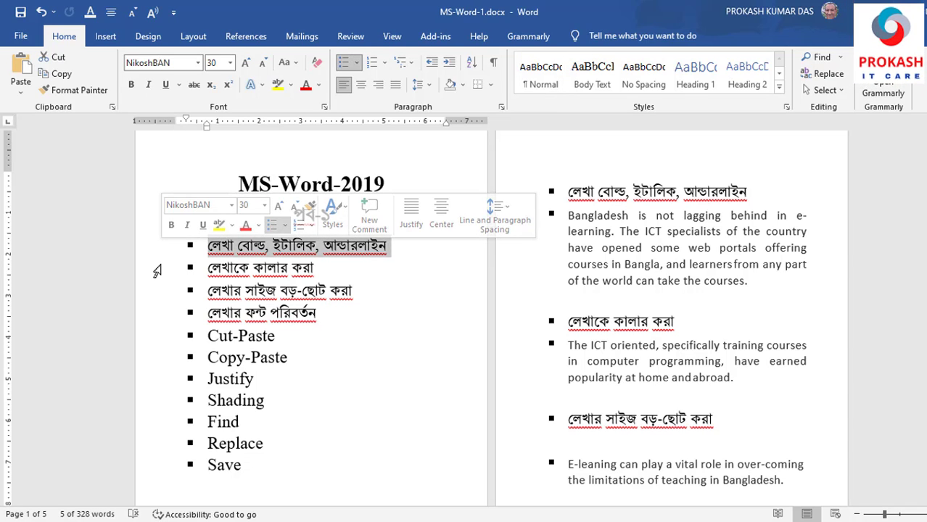
left_click(157, 270)
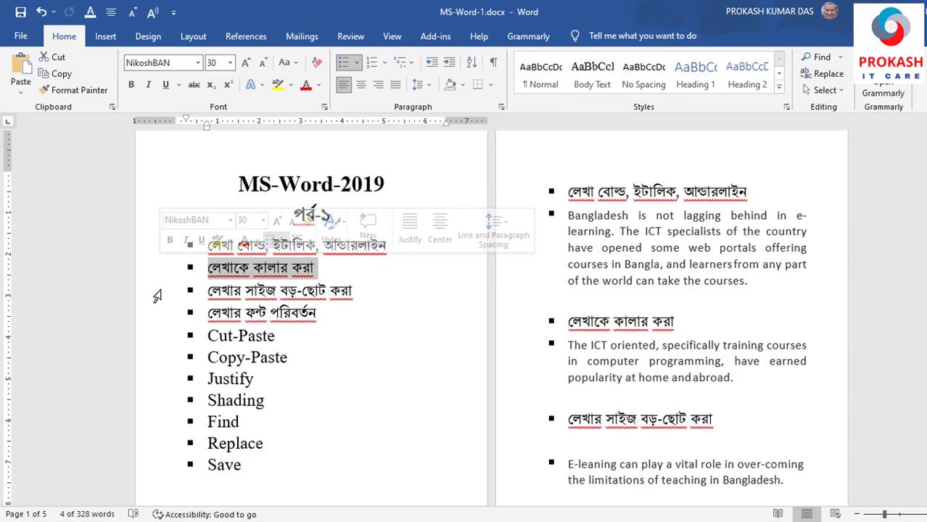
left_click(156, 291)
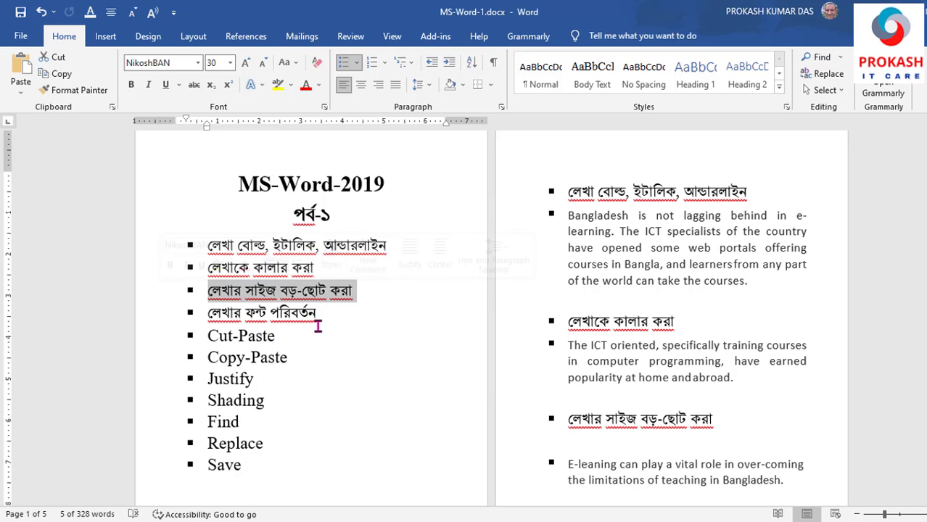
left_click_drag(323, 314, 207, 314)
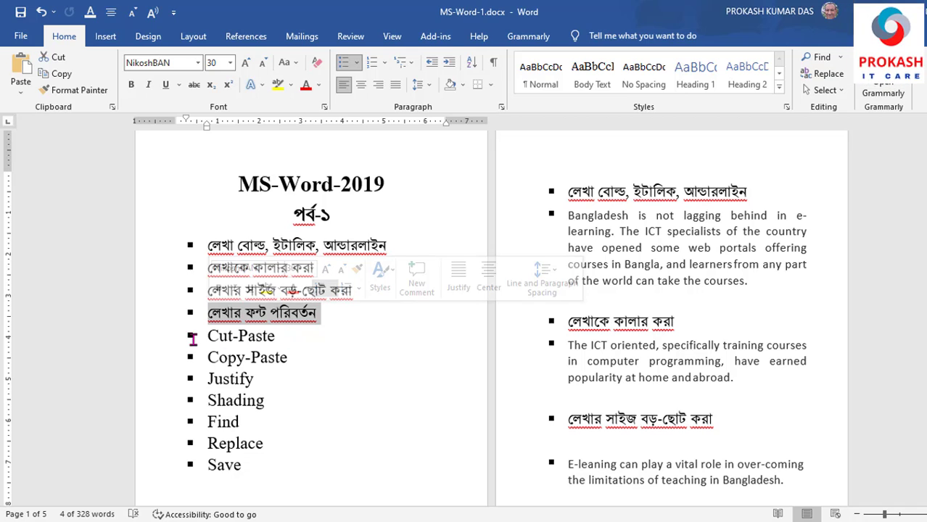
left_click(159, 340)
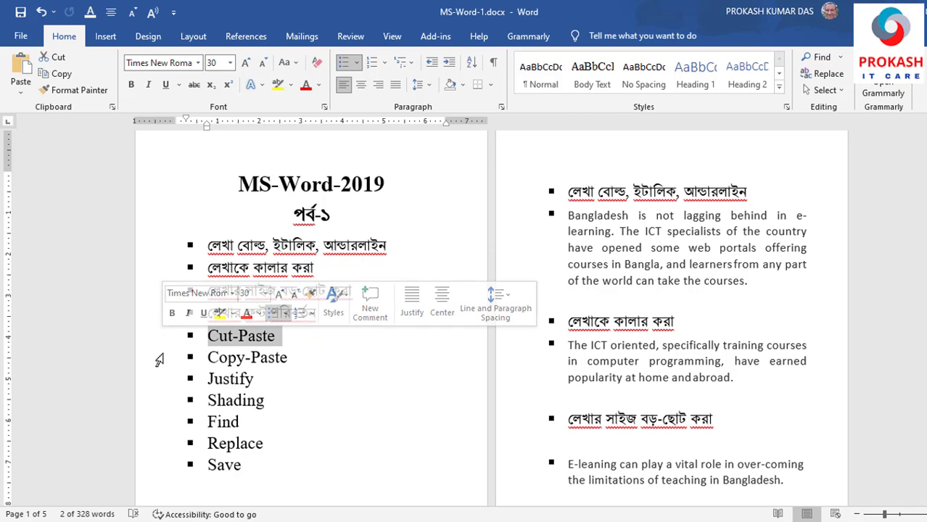
left_click(159, 362)
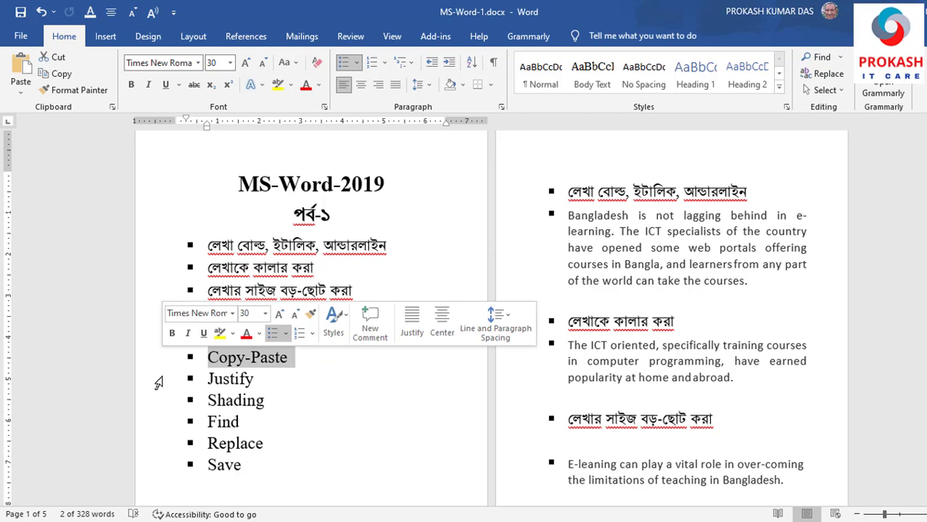
left_click(156, 387)
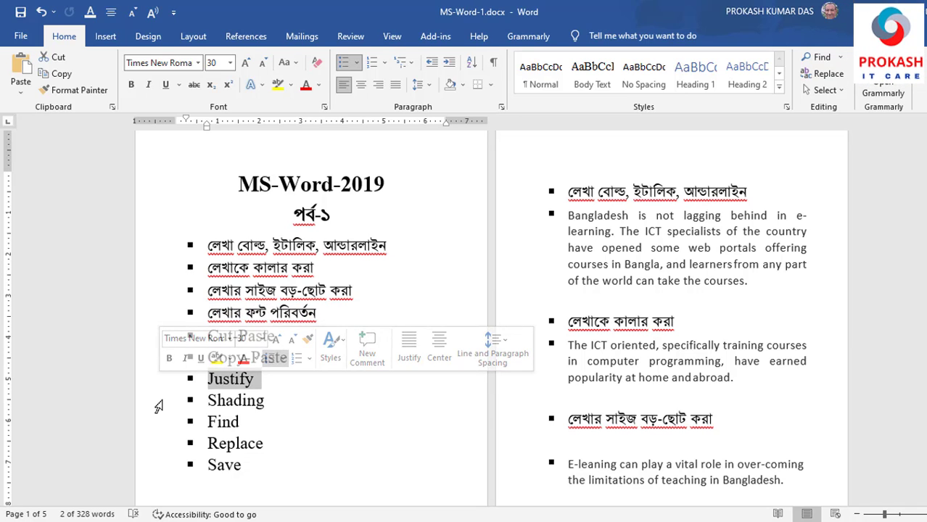
left_click(159, 407)
left_click(158, 429)
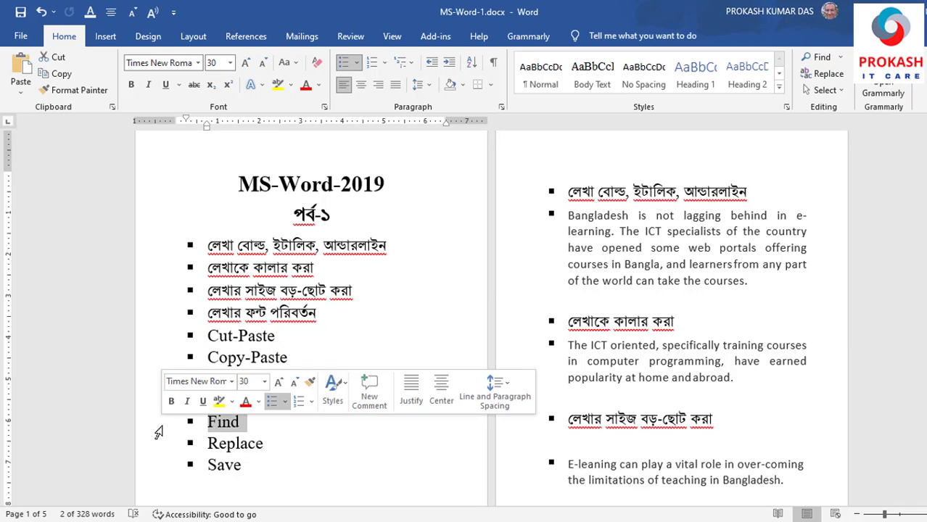
left_click(159, 446)
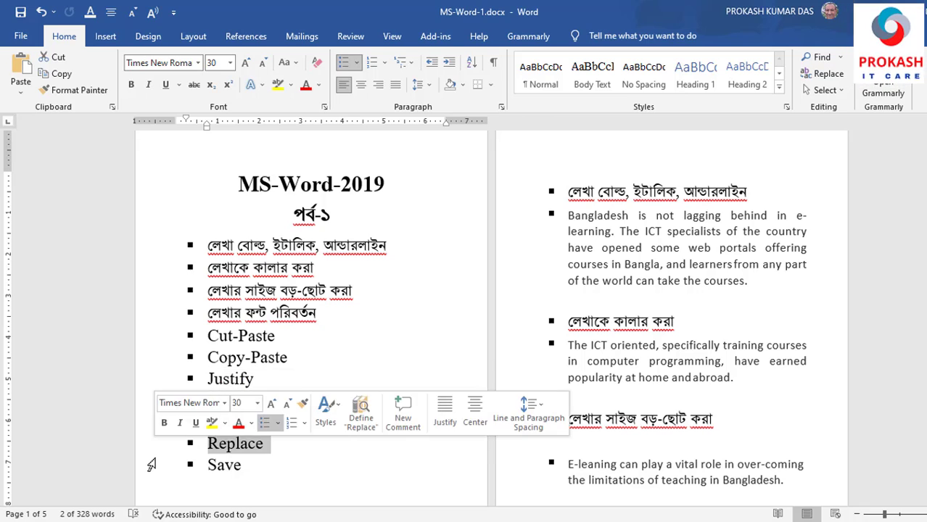
left_click(151, 469)
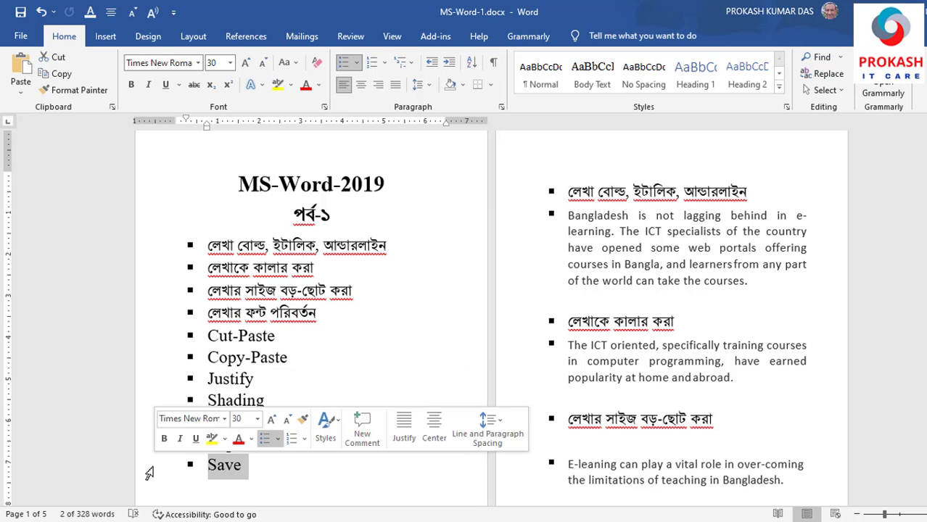
left_click(156, 193)
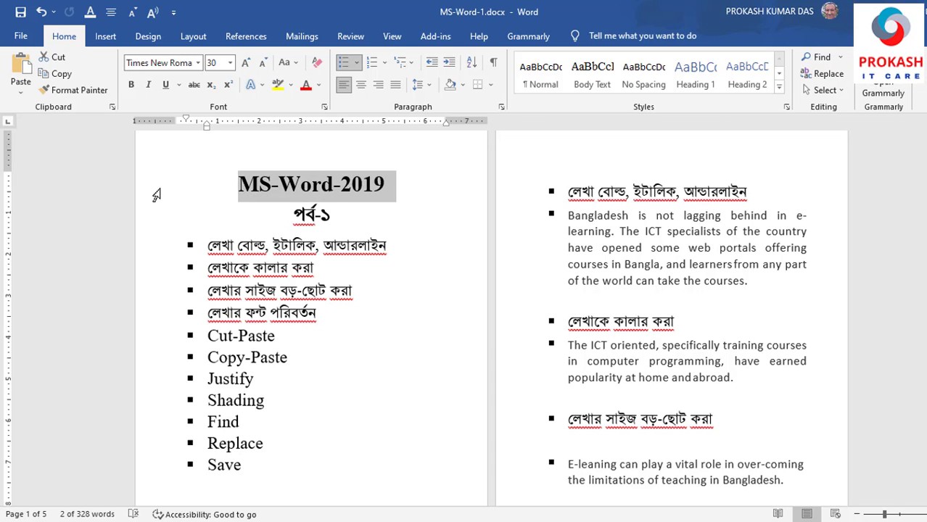
mouse_move(157, 195)
left_mouse_down()
mouse_move(144, 348)
mouse_move(170, 465)
left_mouse_up()
left_click(302, 490)
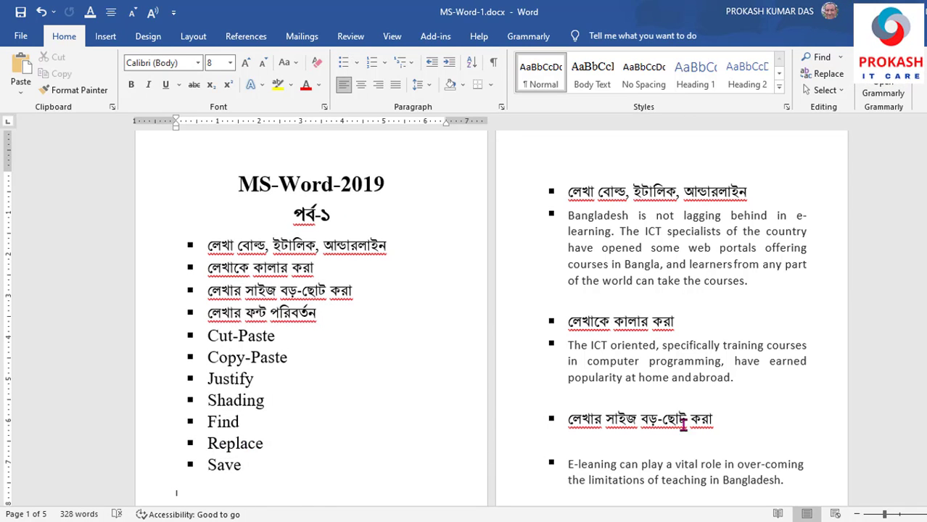
Bold the sentence "Bangladesh is not lagging behind in e-learning." in the first paragraph on page 2
scroll(759, 348, "up", 4, "ctrl")
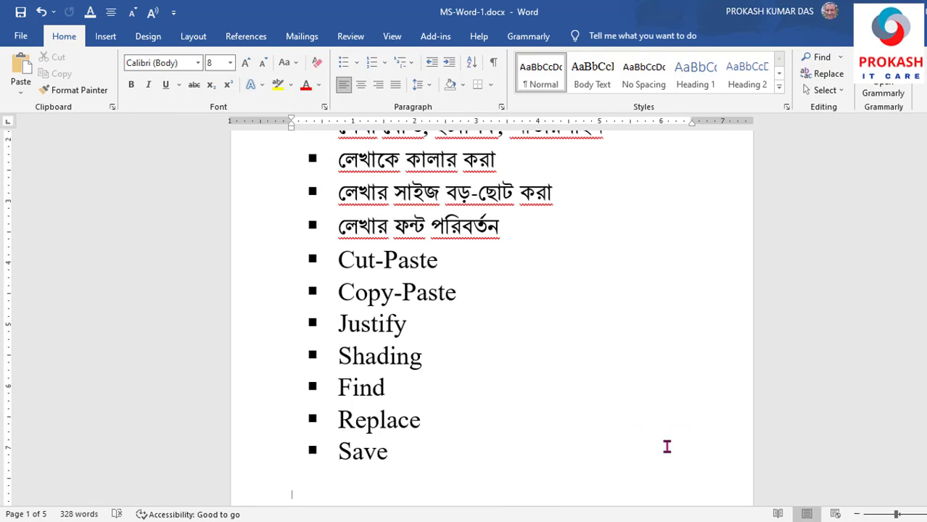
scroll(722, 363, "down", 8)
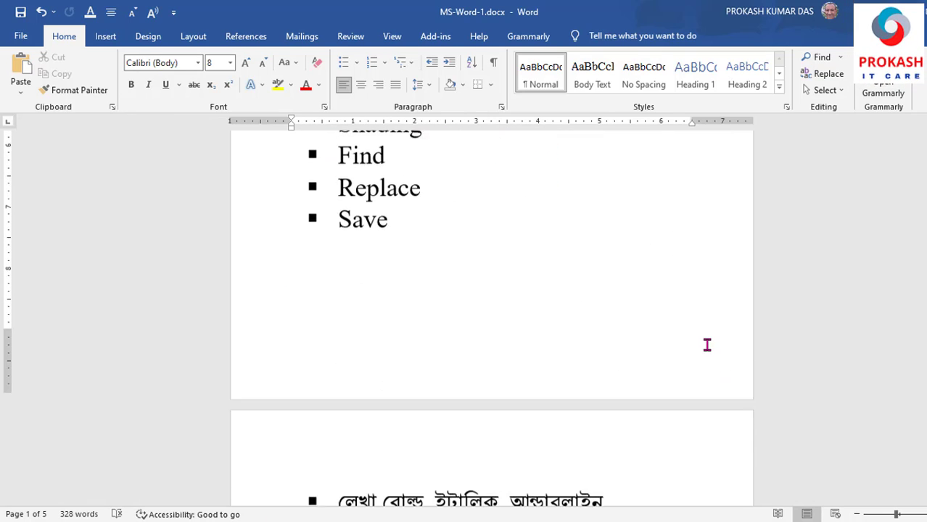
scroll(712, 345, "down", 3)
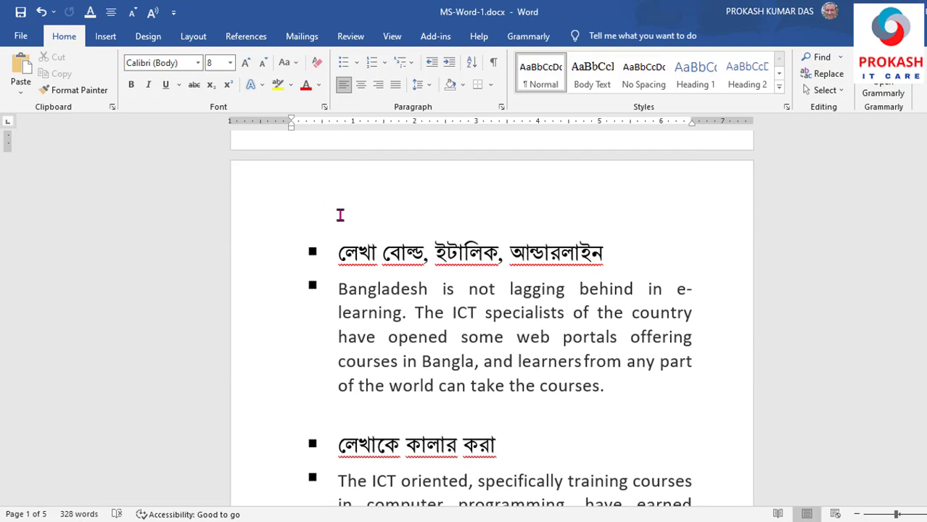
left_click(256, 256)
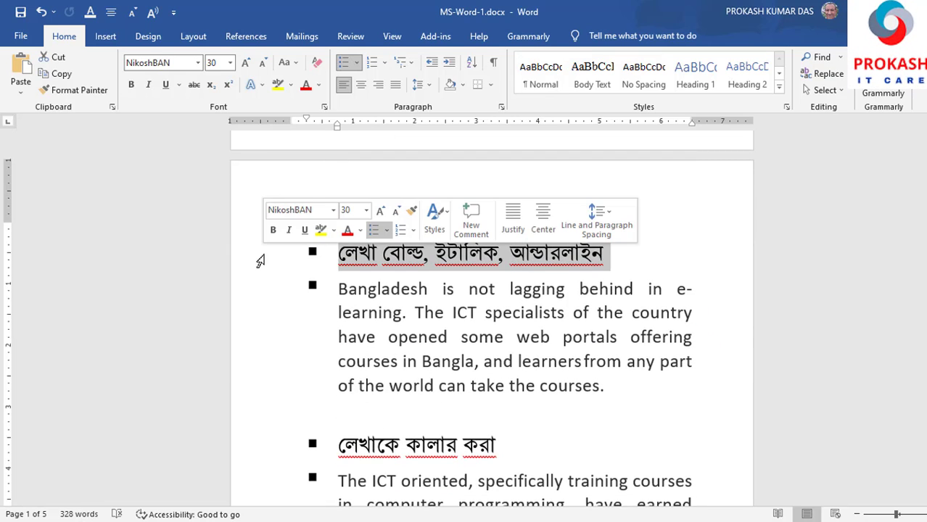
left_click(621, 253)
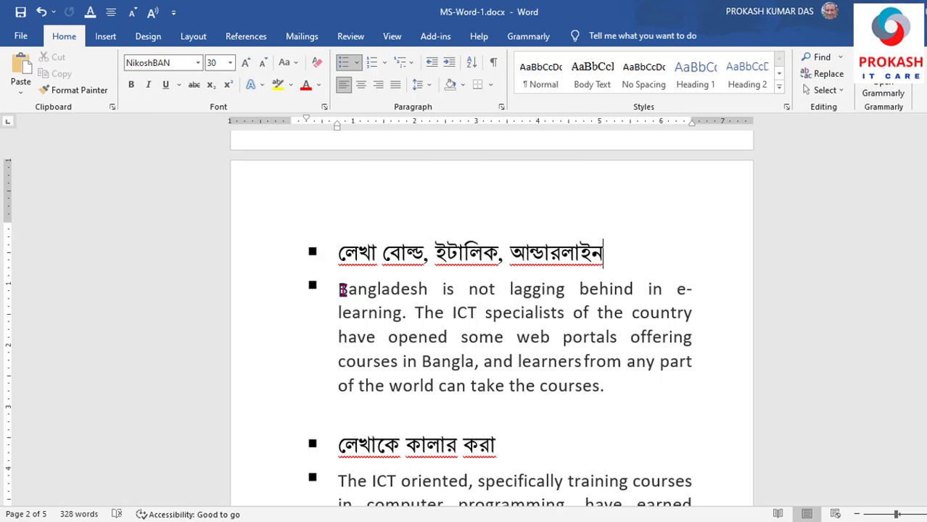
left_click_drag(338, 289, 413, 313)
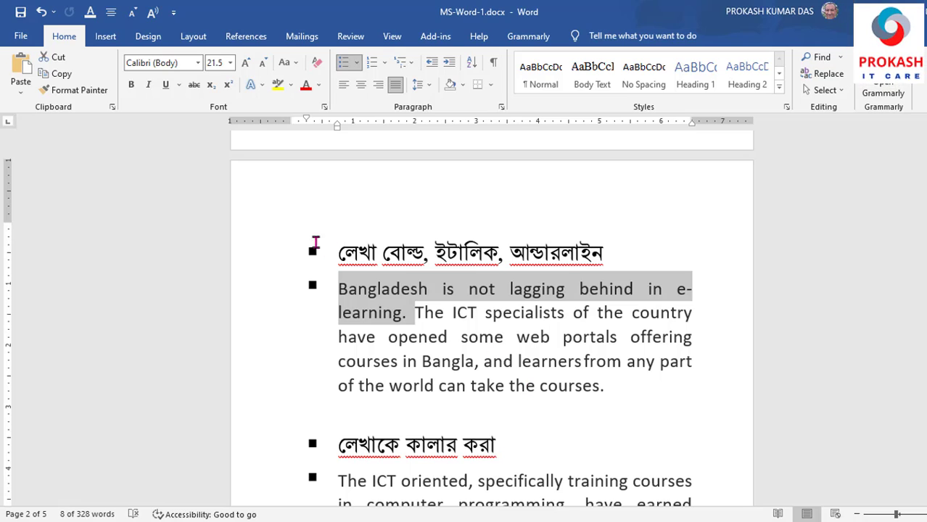
left_click(132, 86)
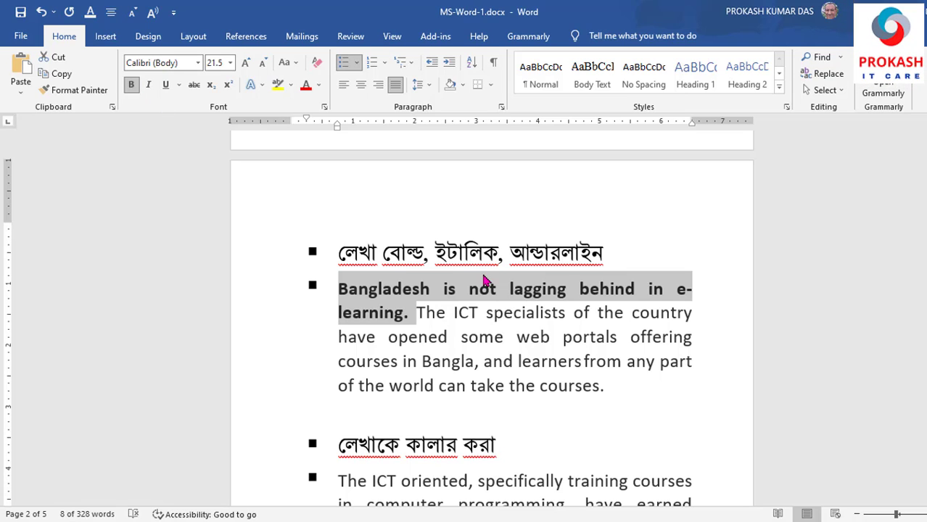
Bold the words "লেখা বোল্ড," in the first heading on page 2
left_click_drag(435, 255, 344, 261)
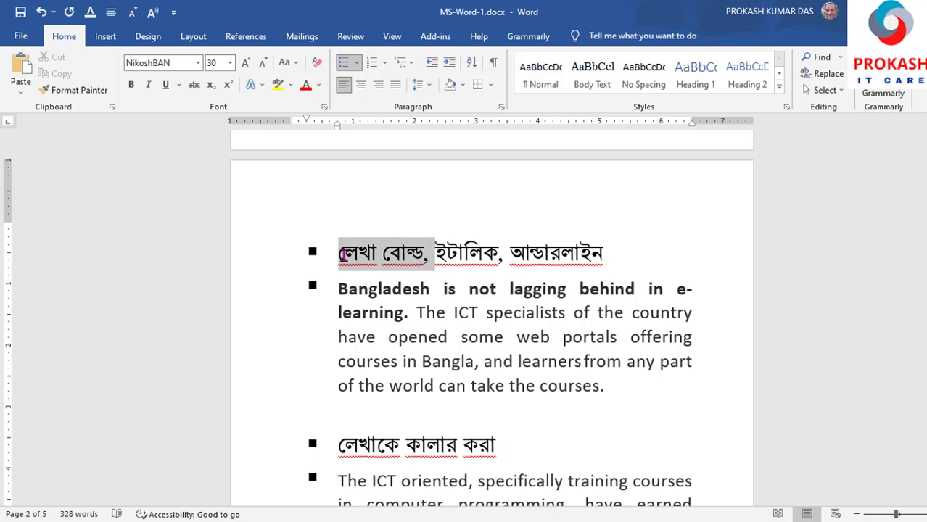
left_click(133, 86)
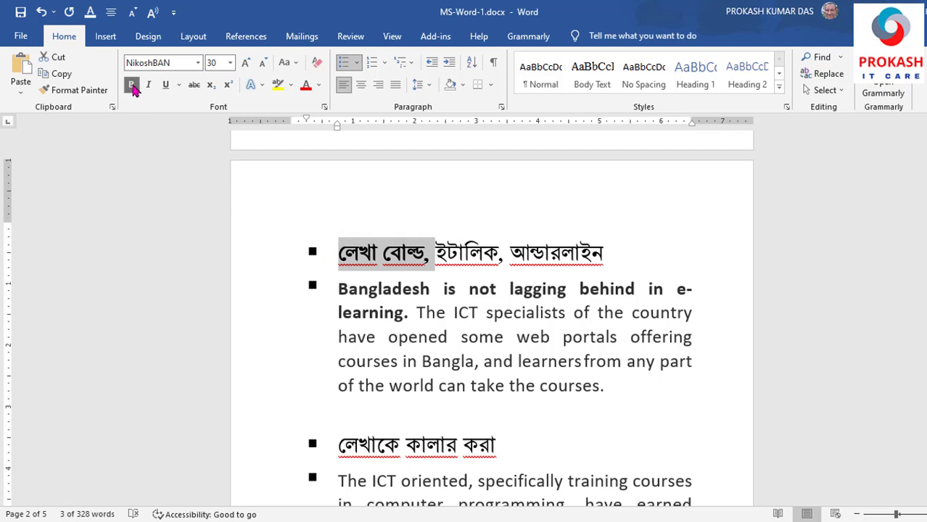
left_click(133, 86)
left_click(133, 85)
Remove the bold from the paragraph's first sentence and reapply it
left_click_drag(409, 314, 338, 289)
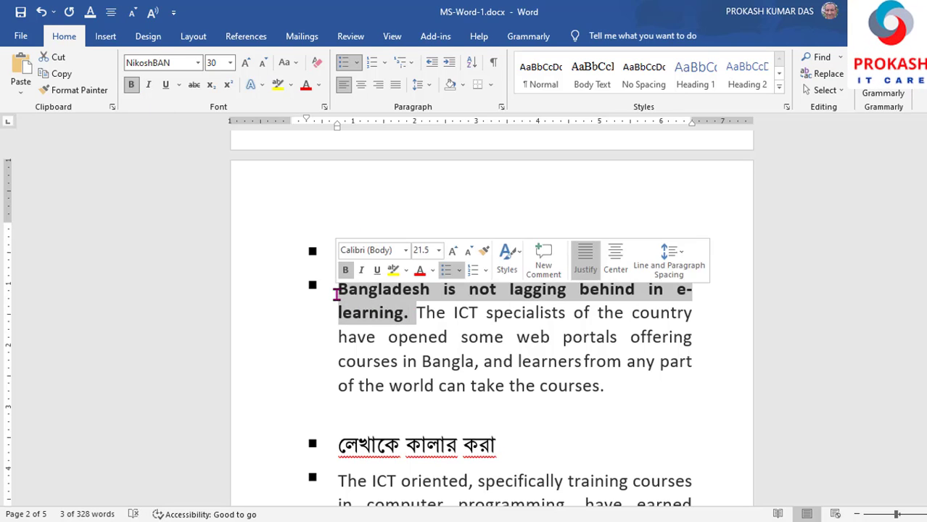
left_click(133, 85)
left_click(133, 85)
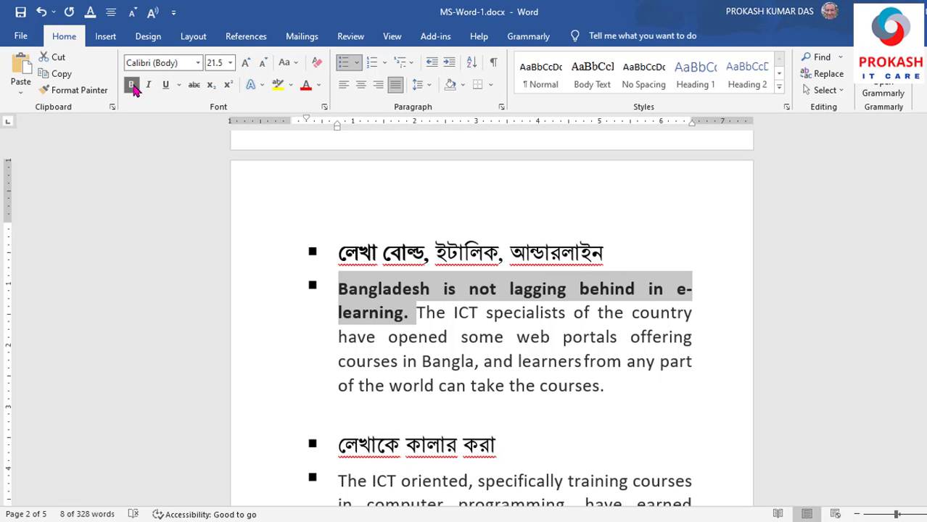
Italicize "ইটালিক" in the heading and the text from "The ICT specialists" to "courses in Bangla," in the paragraph below
left_click_drag(433, 250, 495, 250)
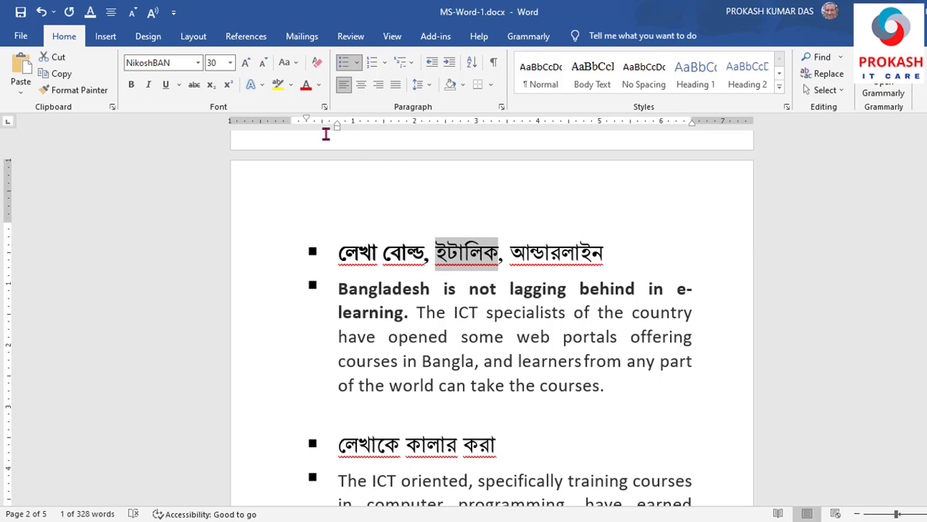
left_click(149, 85)
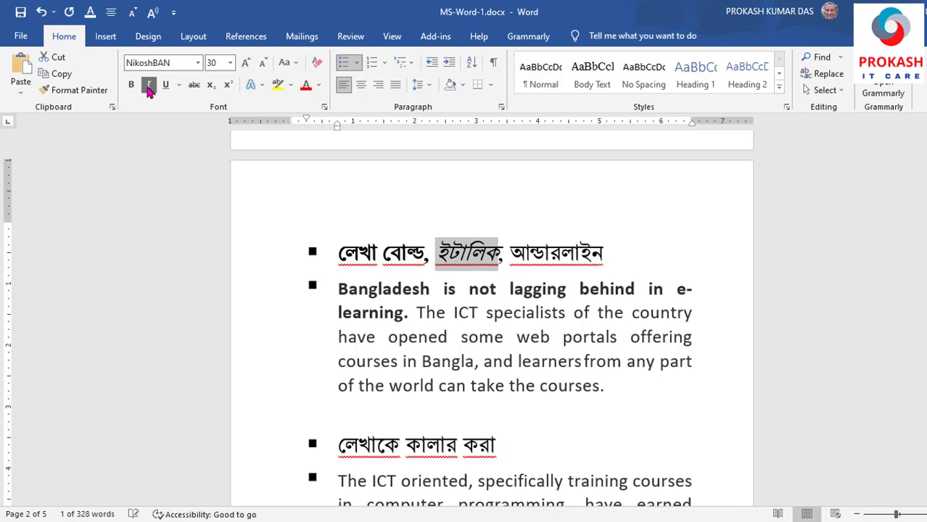
left_click_drag(419, 310, 479, 358)
left_click(149, 85)
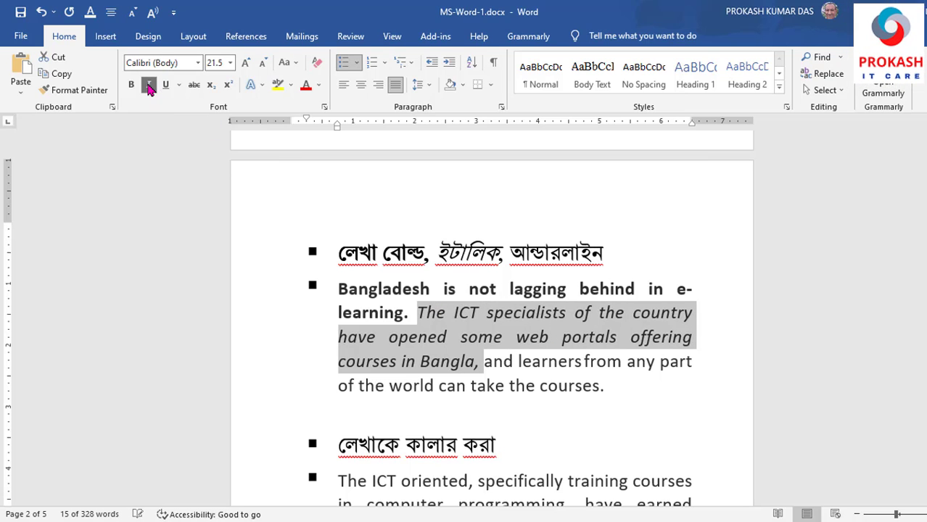
left_click(148, 86)
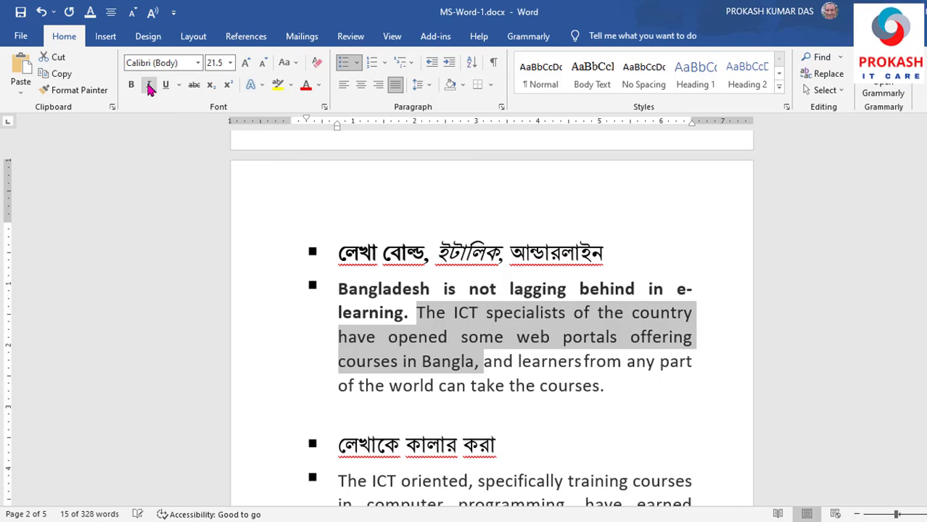
left_click(148, 85)
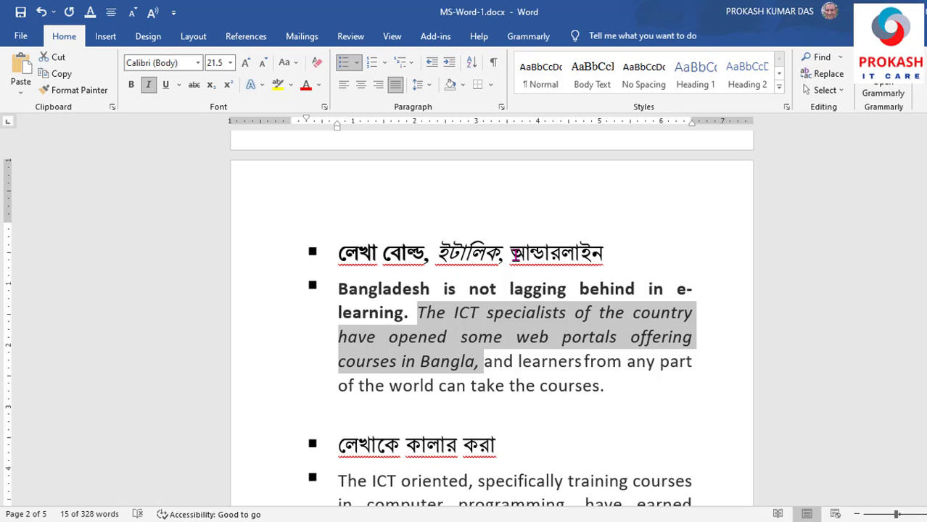
Underline "আন্ডারলাইন" in the first heading on page 2 and the text from "and learners" to "take the courses." in the paragraph below
left_click_drag(513, 254, 618, 259)
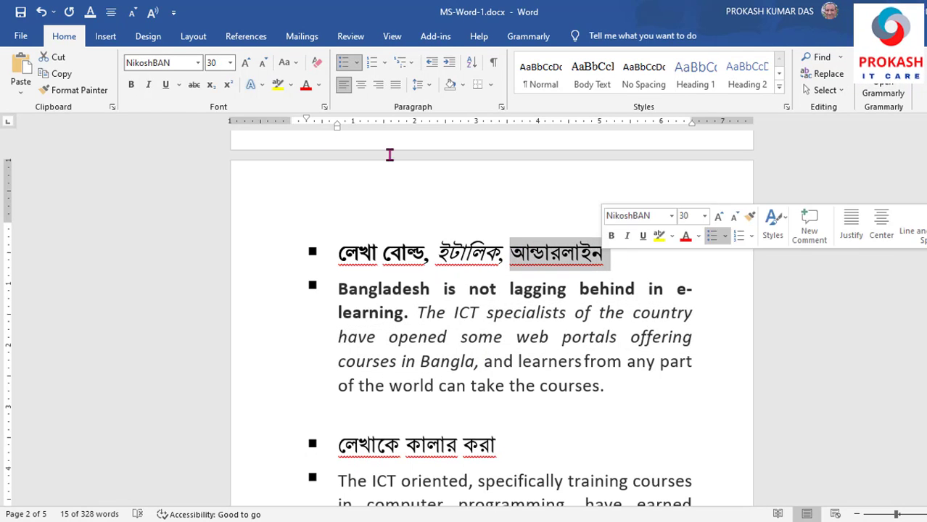
left_click(166, 87)
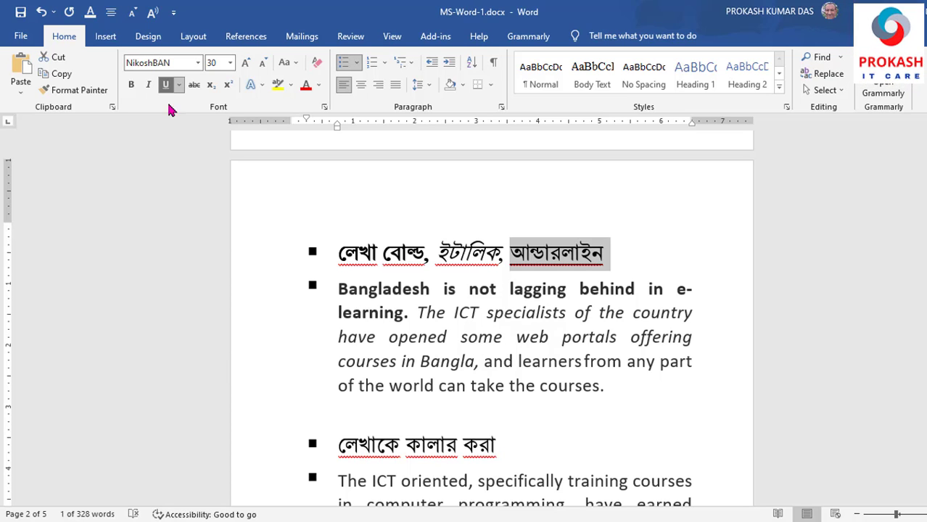
left_click_drag(616, 385, 488, 362)
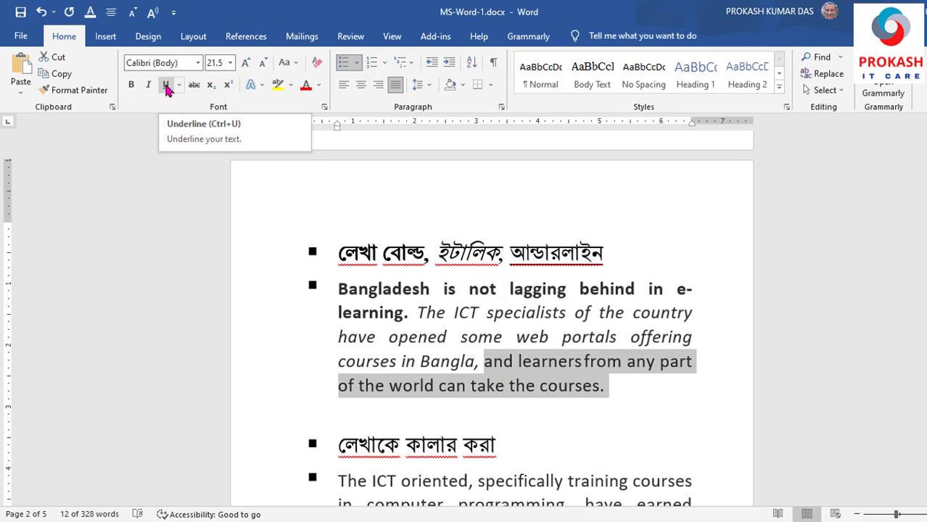
left_click(167, 86)
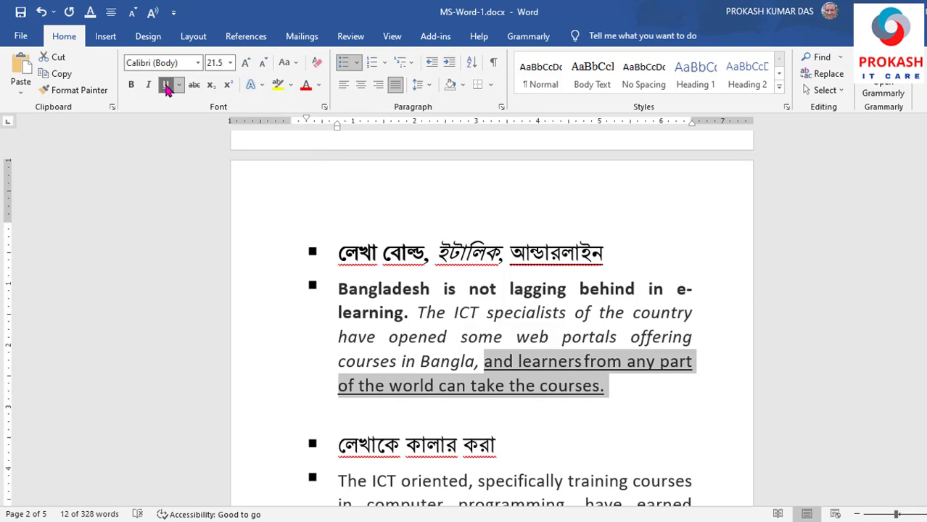
left_click(166, 86)
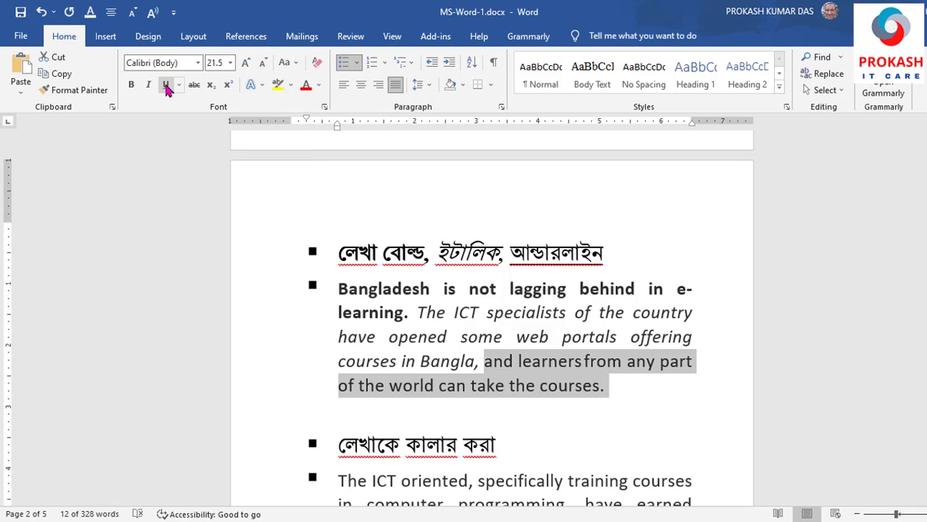
left_click(166, 86)
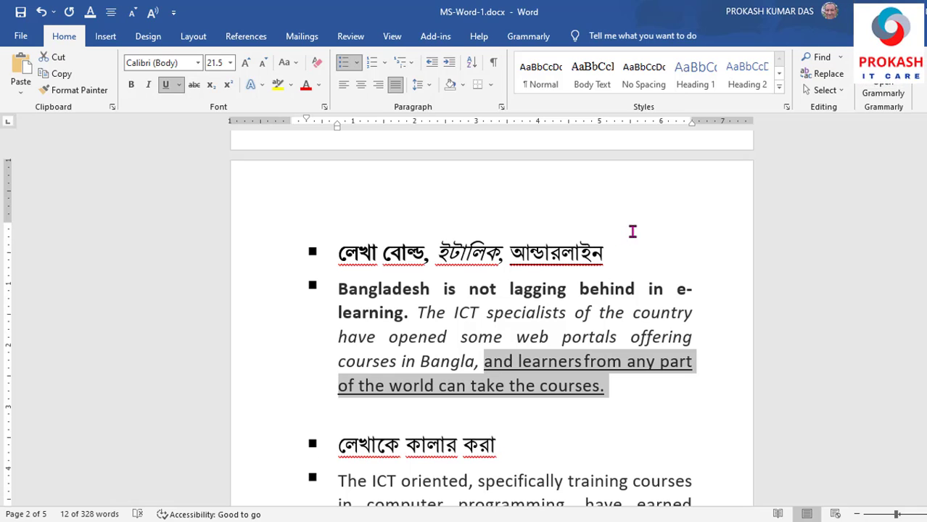
Make the sentence "Bangladesh is not lagging behind in e-learning." bold and italic, trying an underline on it and removing that again
left_click(372, 269)
left_click_drag(335, 292, 414, 313)
left_click(131, 85)
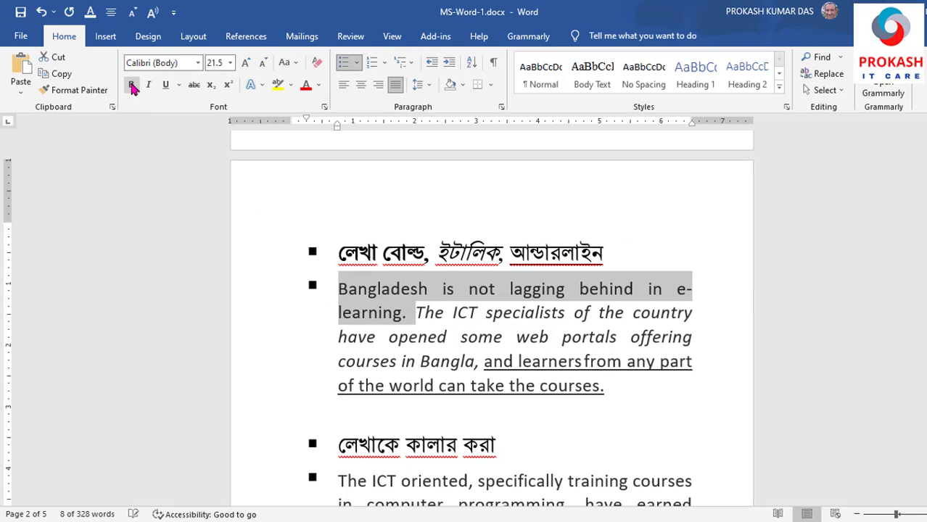
left_click(131, 85)
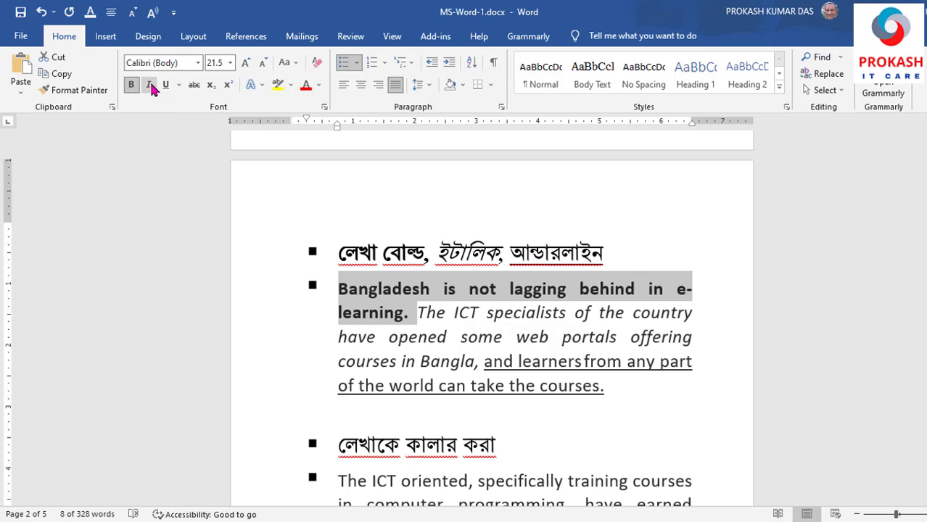
left_click(149, 85)
left_click(150, 85)
left_click(150, 85)
left_click(166, 85)
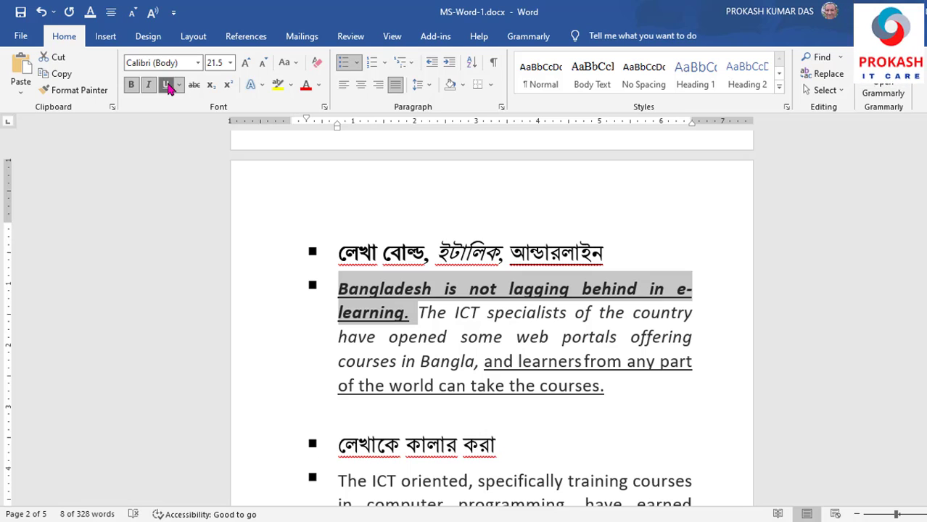
left_click(167, 84)
Set the font color of the heading "লেখাকে কালার করা" to the standard red
scroll(538, 406, "down", 3)
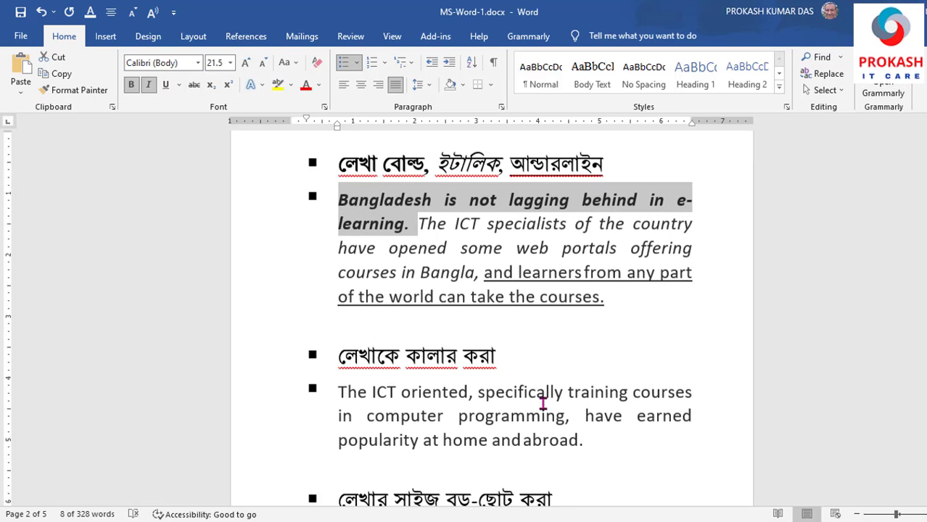
scroll(542, 405, "down", 2)
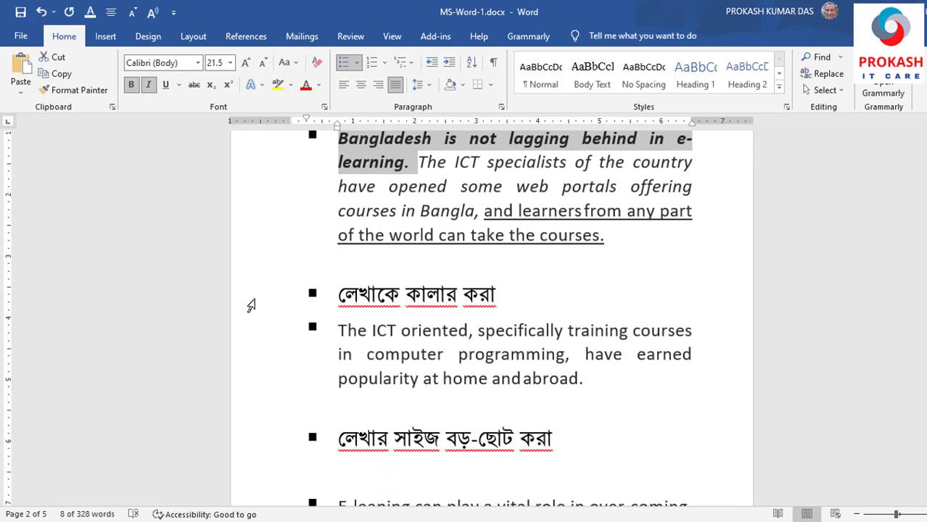
left_click(250, 305)
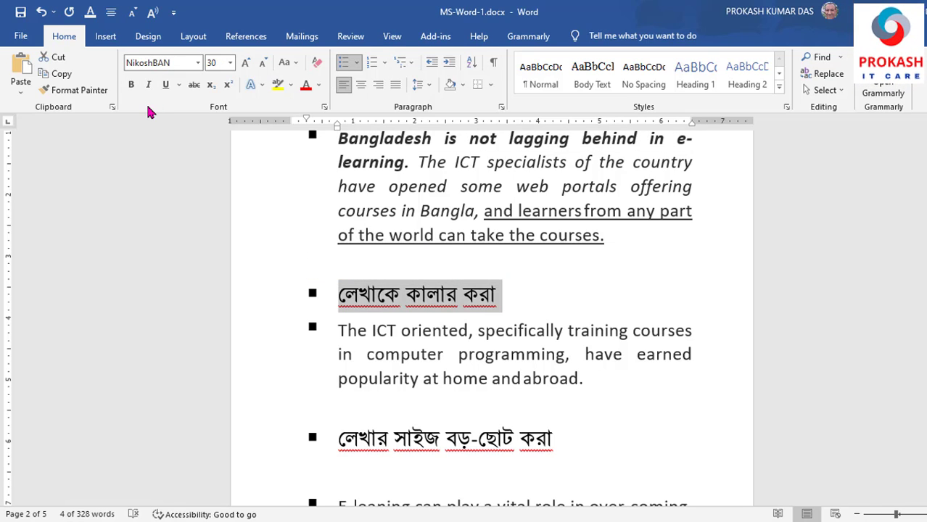
left_click(319, 85)
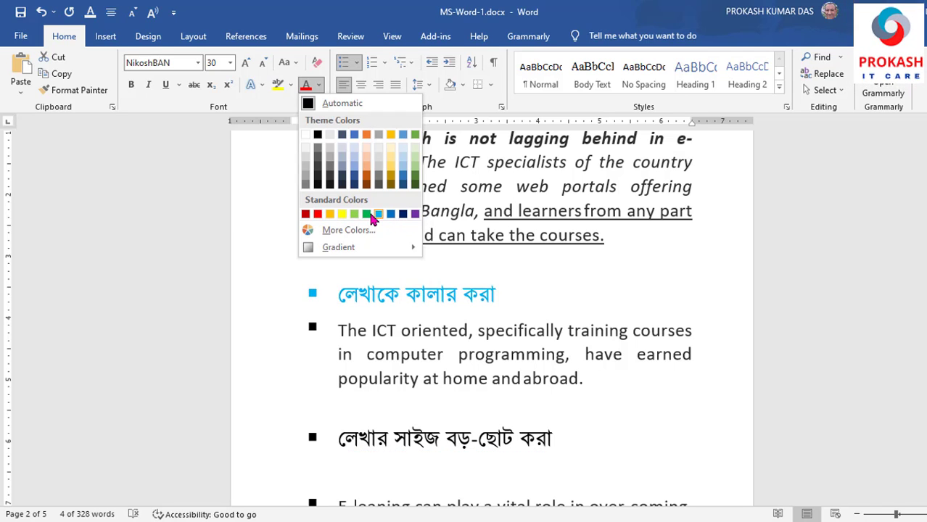
left_click(318, 215)
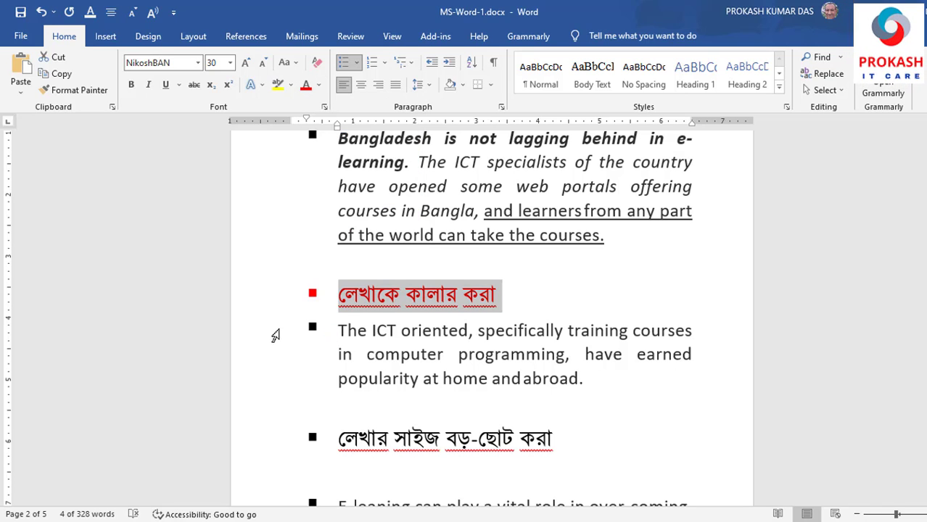
Apply the custom dark blue font color #0A0E54 to the paragraph beginning "The ICT oriented"
left_click_drag(275, 335, 271, 388)
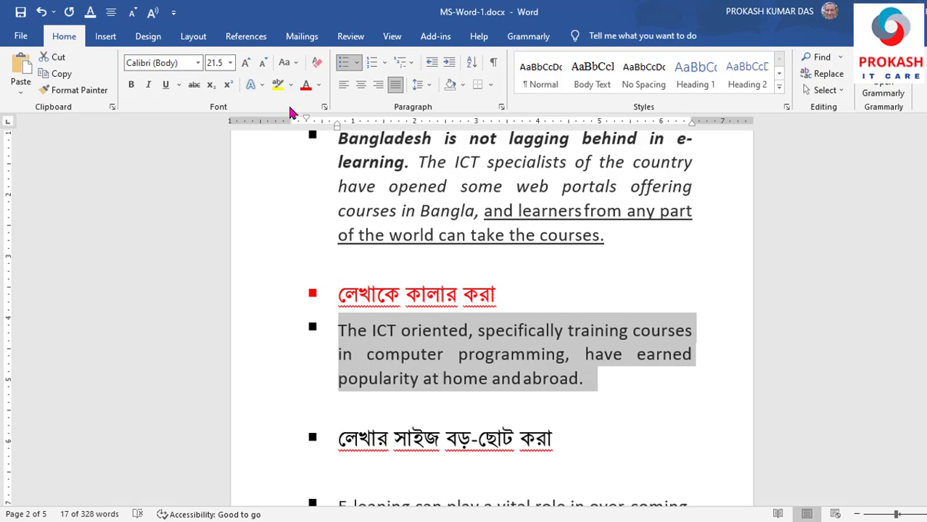
left_click(319, 86)
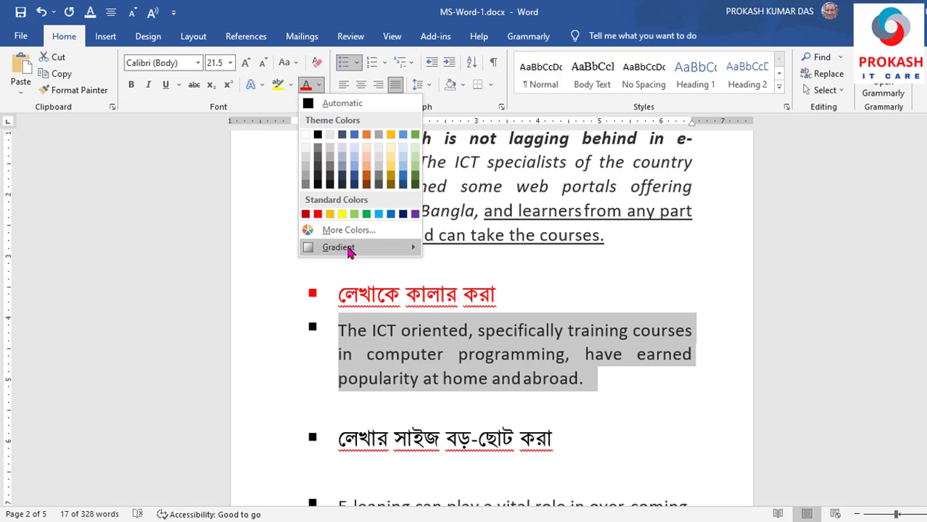
mouse_move(348, 252)
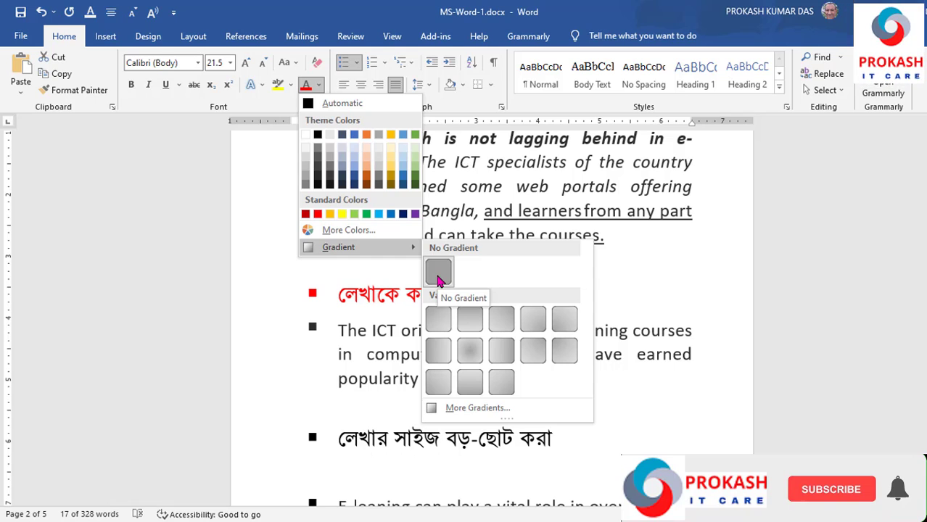
left_click(352, 231)
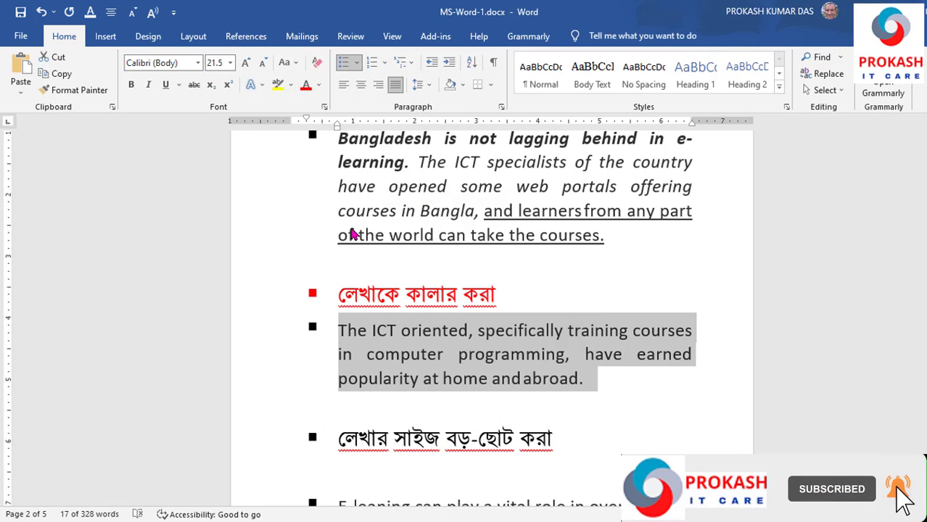
mouse_move(471, 244)
left_mouse_down()
mouse_move(466, 236)
mouse_move(439, 248)
mouse_move(411, 226)
left_mouse_up()
left_click(466, 208)
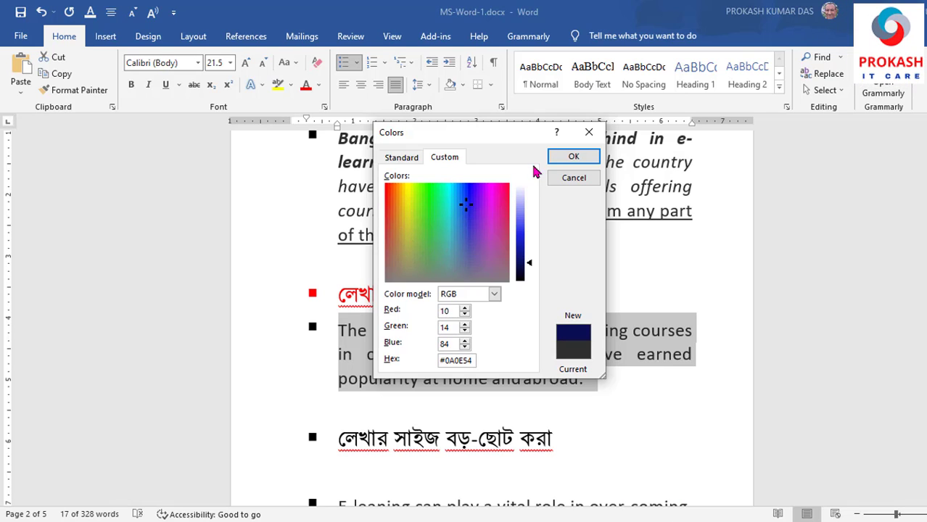
left_click(560, 155)
left_click(559, 306)
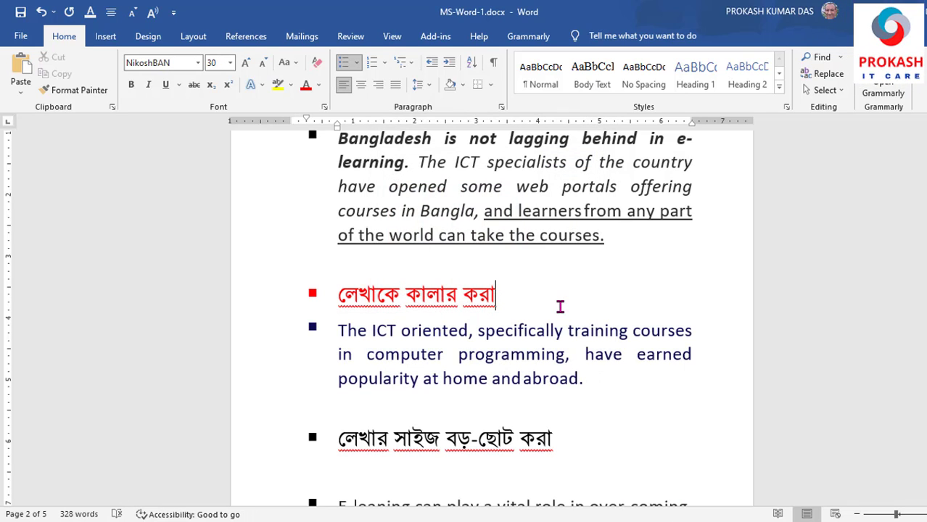
Change the font color of the paragraph beginning "The ICT oriented" to the standard green
double_click(273, 396)
left_click(317, 85)
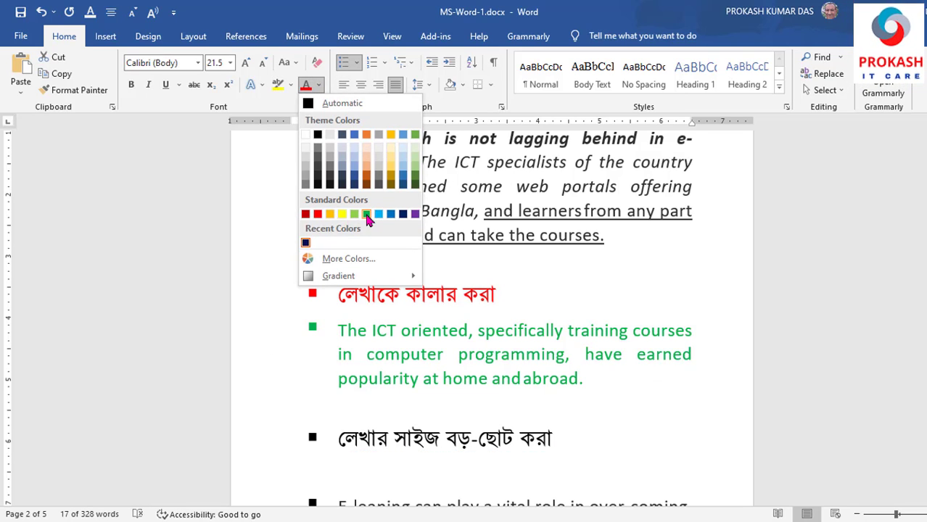
left_click(366, 214)
left_click(592, 378)
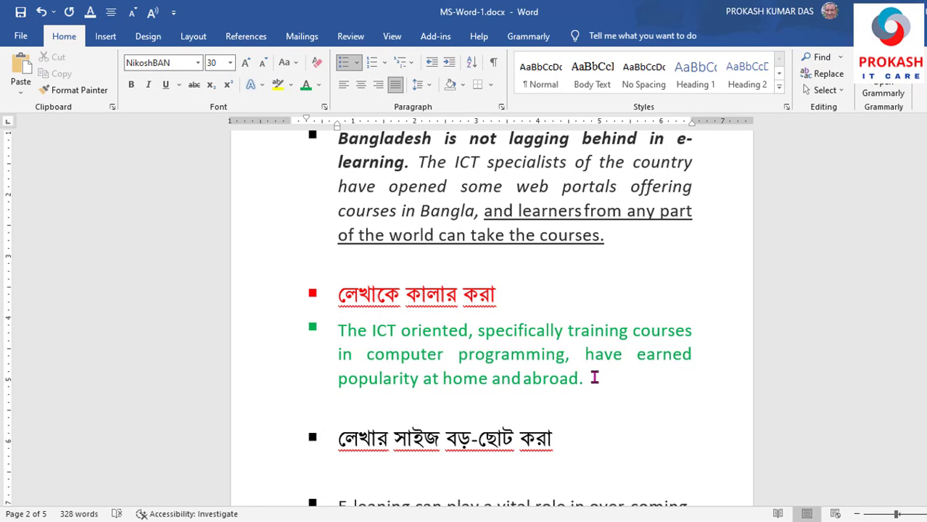
Preview several fonts on the page 3 paragraph beginning "However, it is not a substitute" and apply Bernard MT Condensed
scroll(594, 378, "down", 3)
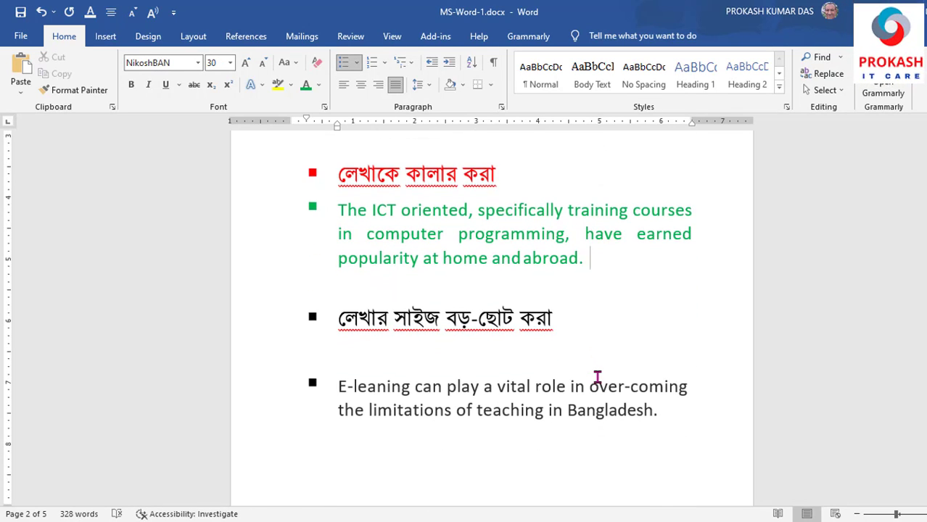
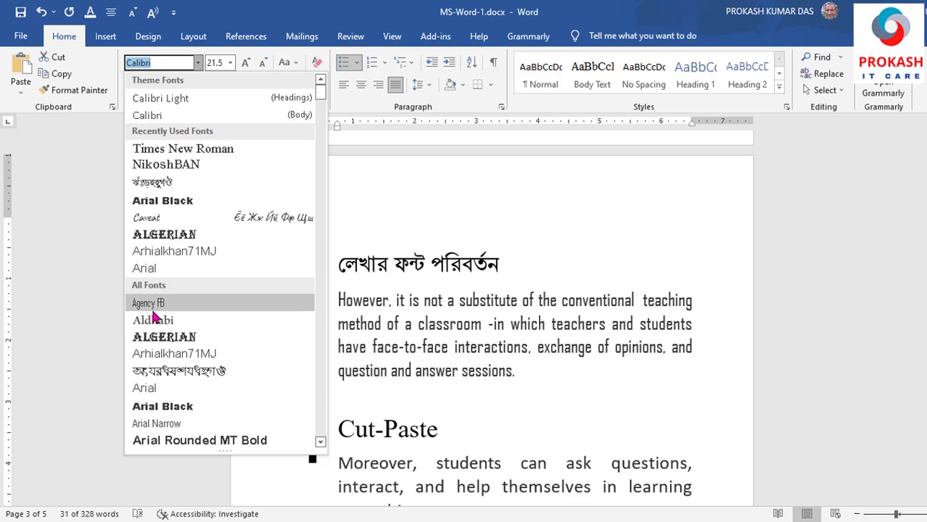
scroll(167, 355, "down", 4)
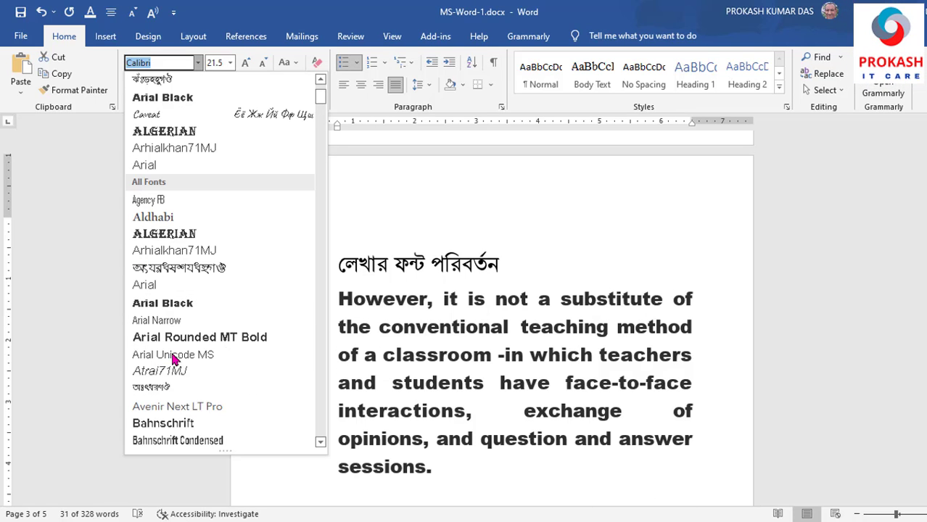
scroll(173, 359, "down", 1)
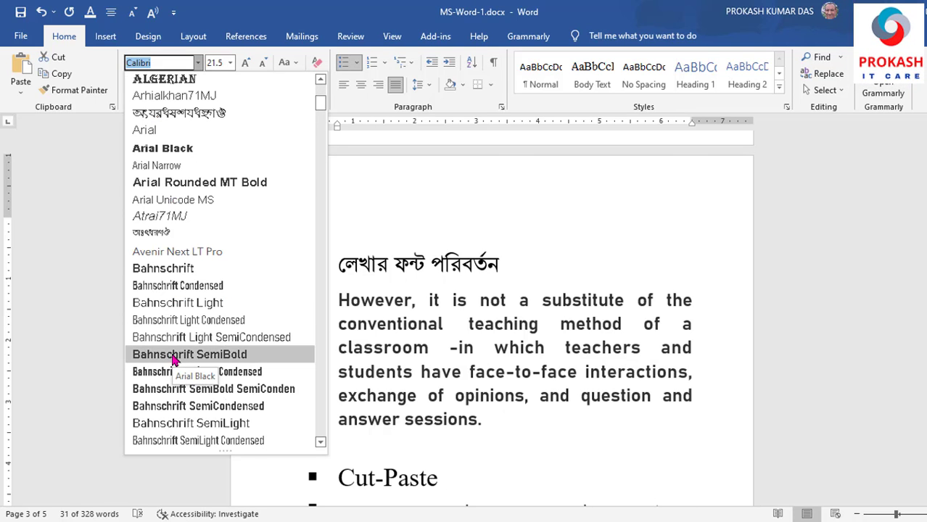
scroll(172, 359, "down", 2)
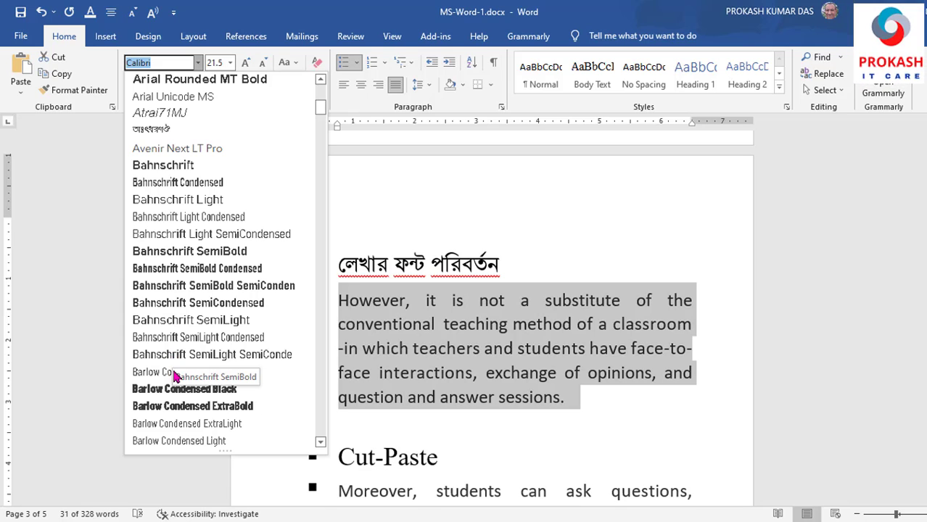
scroll(168, 373, "down", 1)
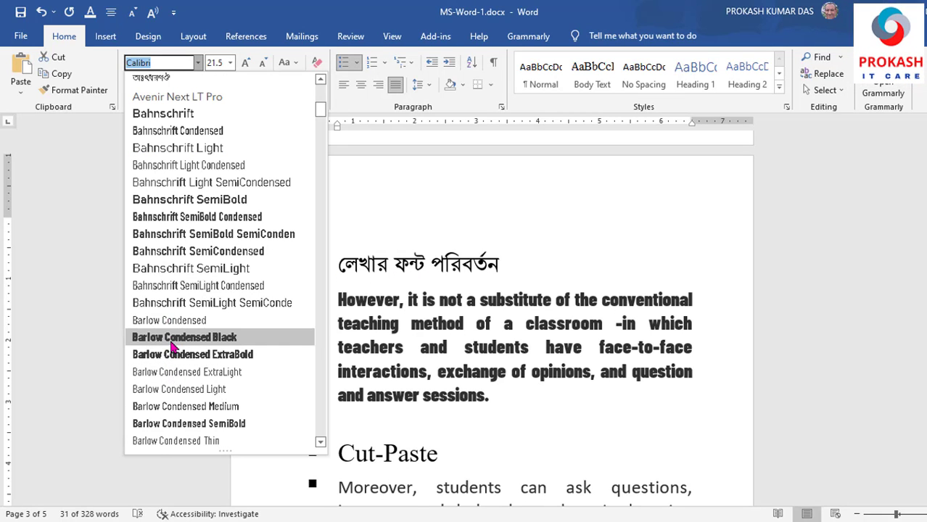
scroll(172, 348, "down", 4)
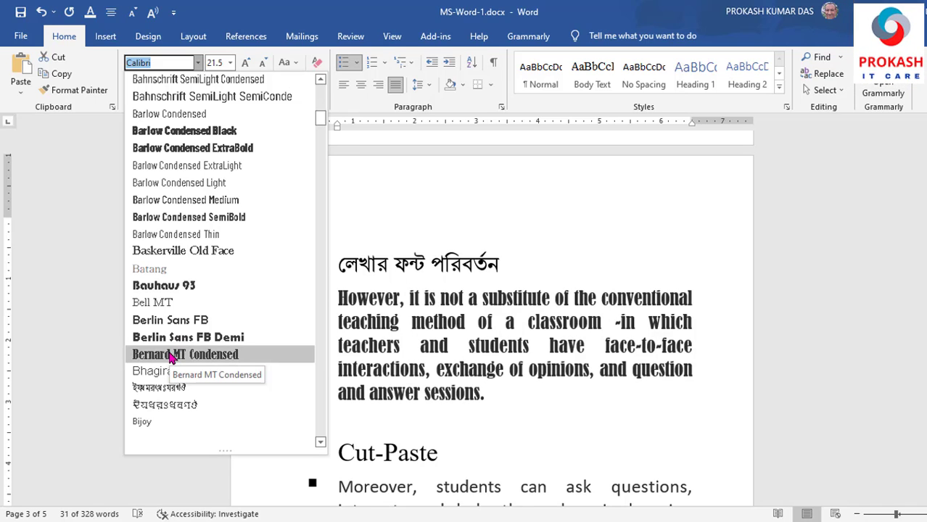
left_click(171, 356)
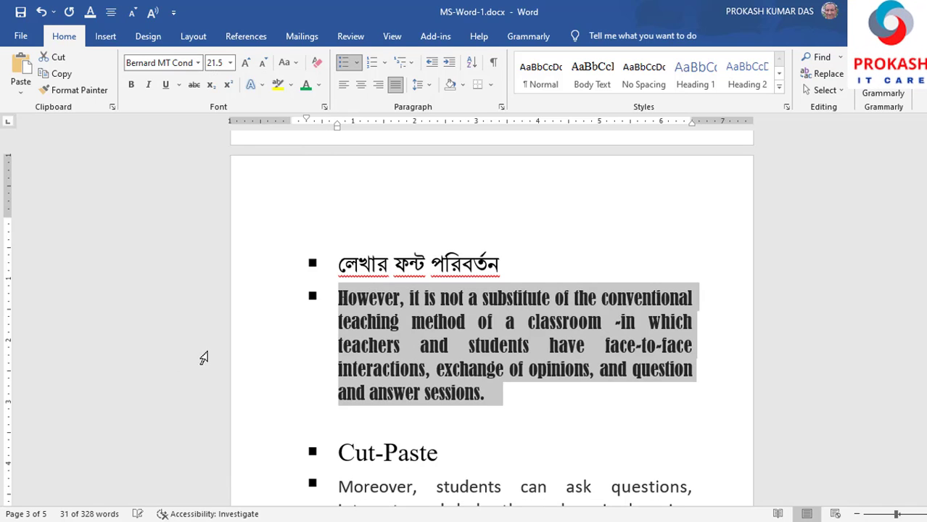
left_click(498, 404)
Change the font of the paragraph beginning "However, it is not a substitute" to Caveat
left_click_drag(267, 305, 269, 394)
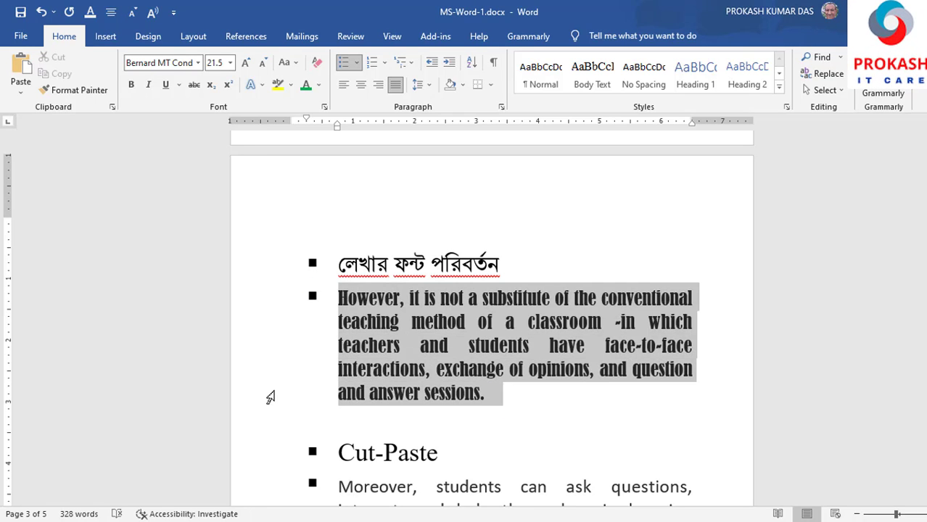
left_click(199, 64)
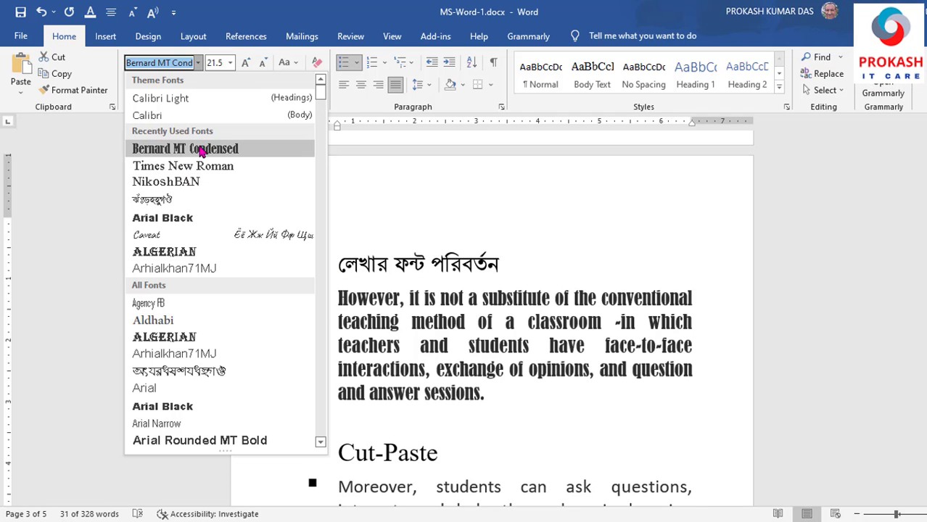
left_click(157, 235)
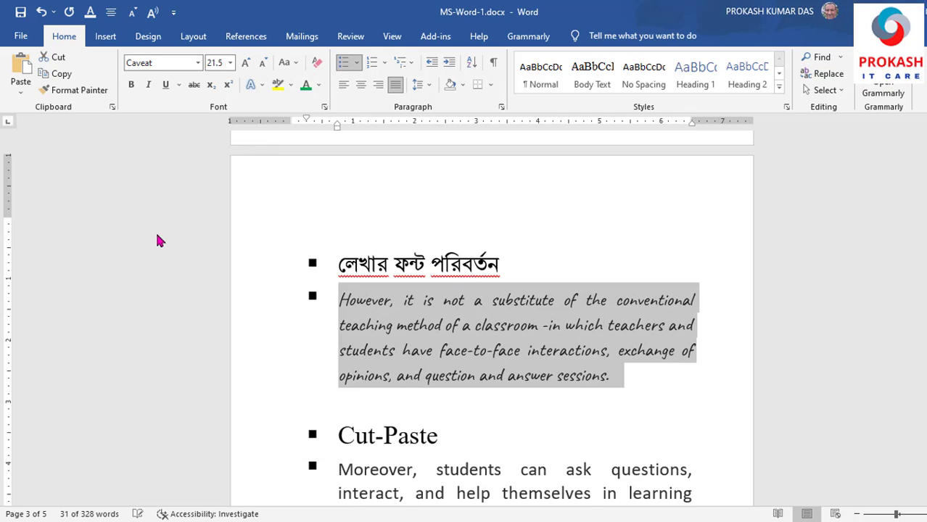
Cut "Moreover, students can ask questions, interact," from the Cut-Paste paragraph and paste it on a new line above the Justify heading
scroll(506, 375, "down", 5)
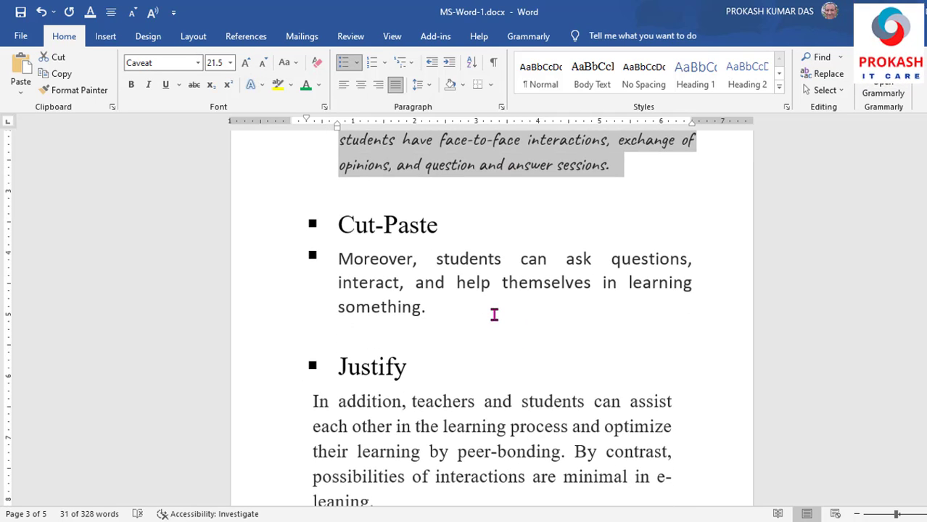
left_click_drag(337, 259, 413, 284)
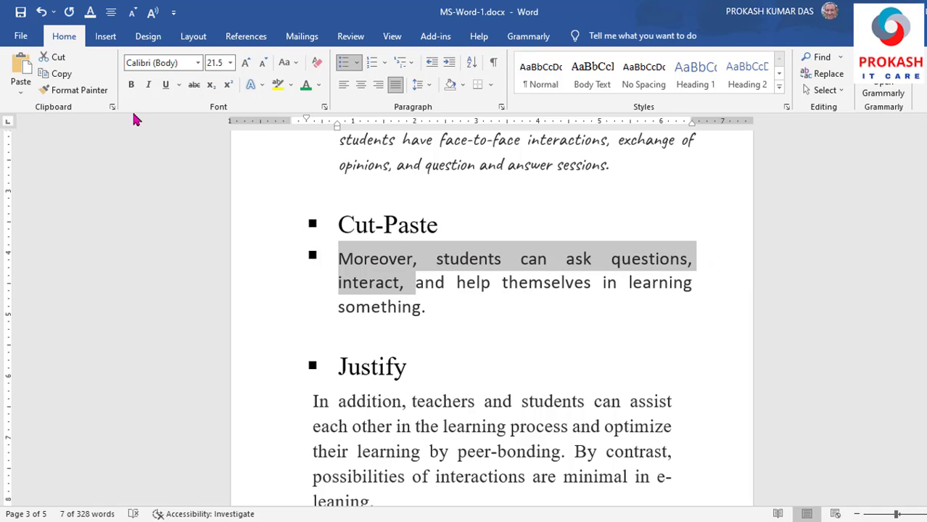
left_click(58, 59)
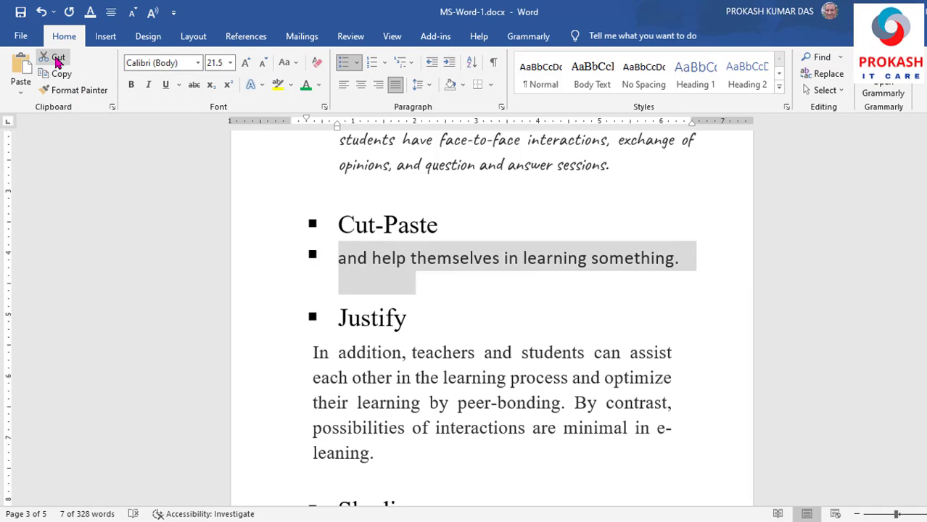
left_click(329, 290)
key("Return")
key("Return")
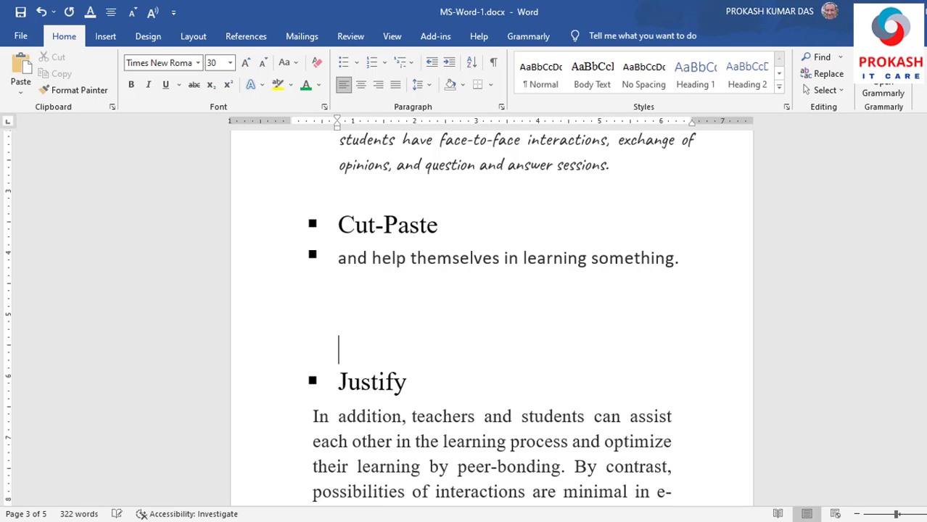
left_click(22, 65)
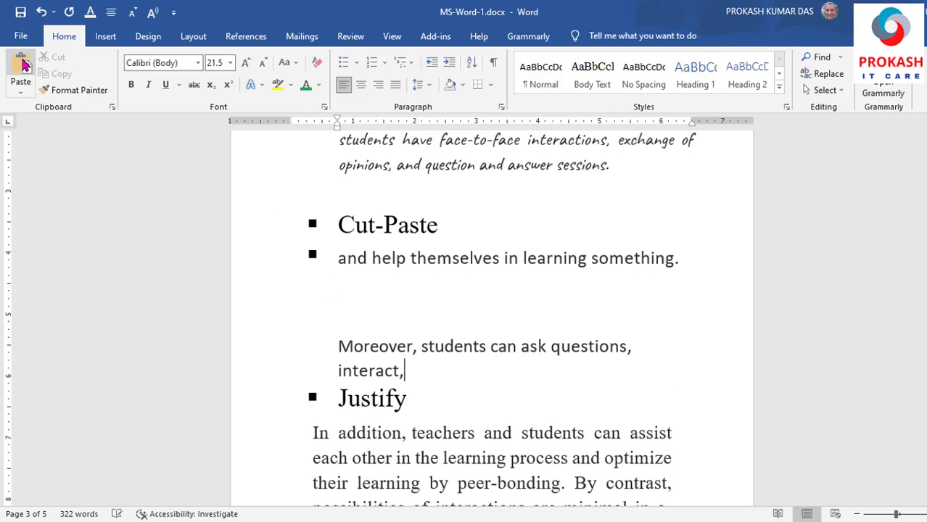
key("Return")
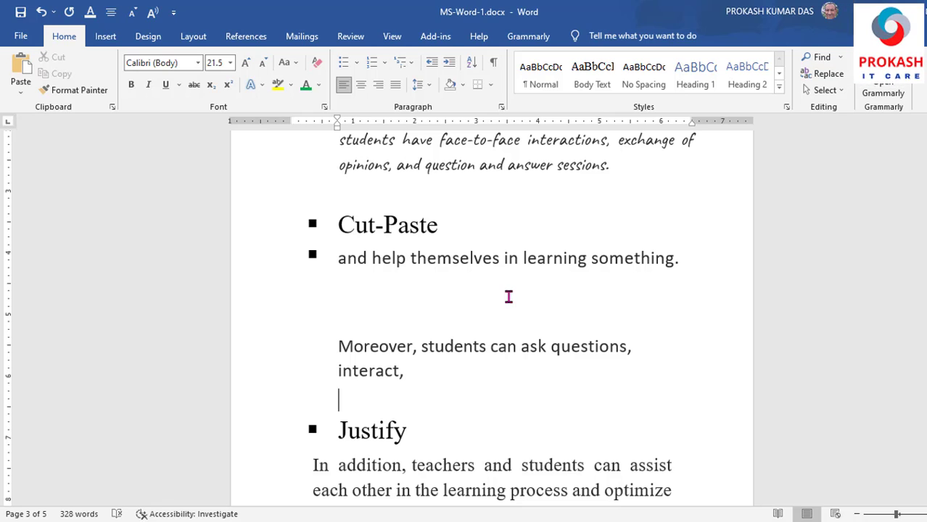
Cut "and help themselves in learning something." and paste it directly after "interact," to rejoin the sentence
left_click_drag(338, 261, 680, 262)
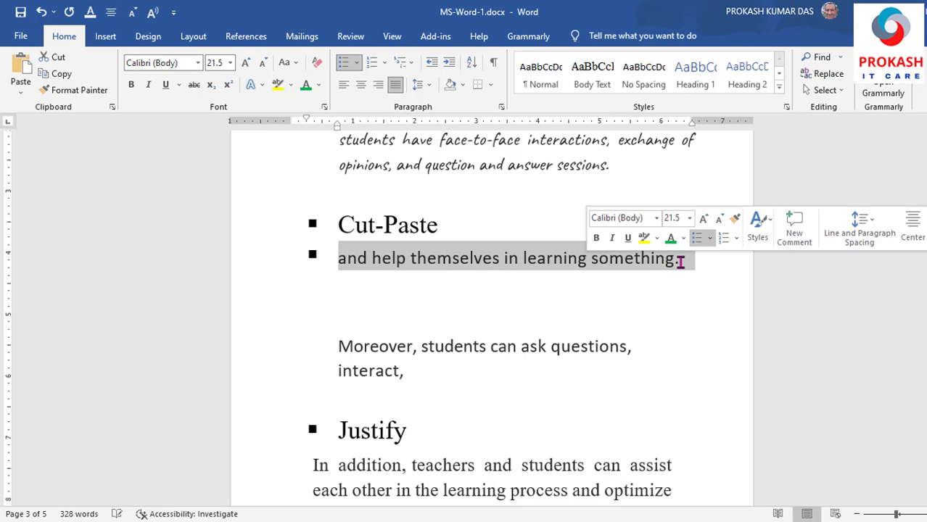
left_click(58, 57)
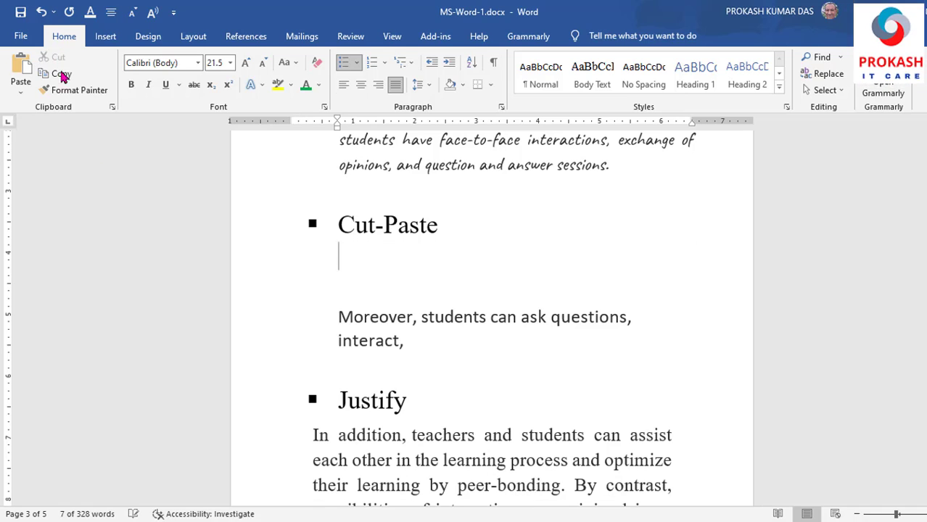
left_click(419, 346)
left_click(22, 67)
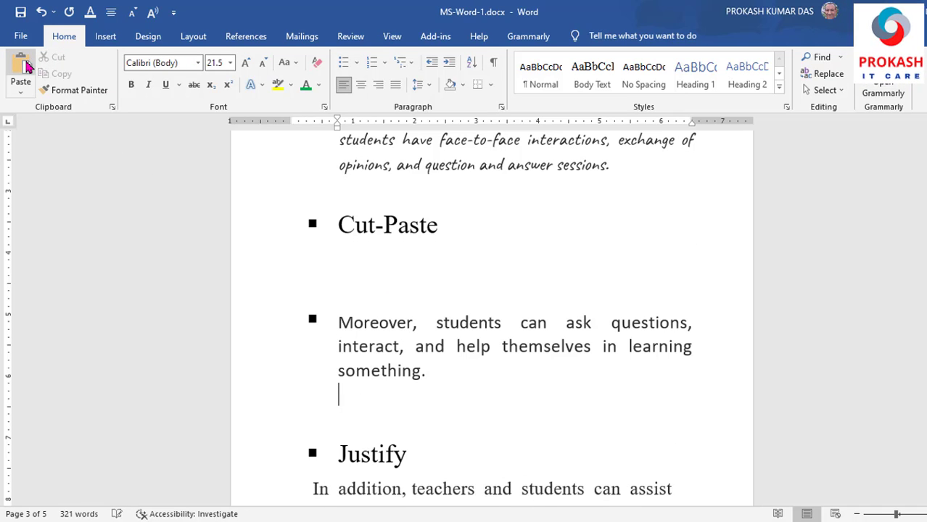
Move the paragraph beginning "Moreover" directly under the Cut-Paste heading and delete the extra empty lines above the Justify heading
left_click_drag(337, 319, 429, 371)
left_click_drag(382, 340, 340, 268)
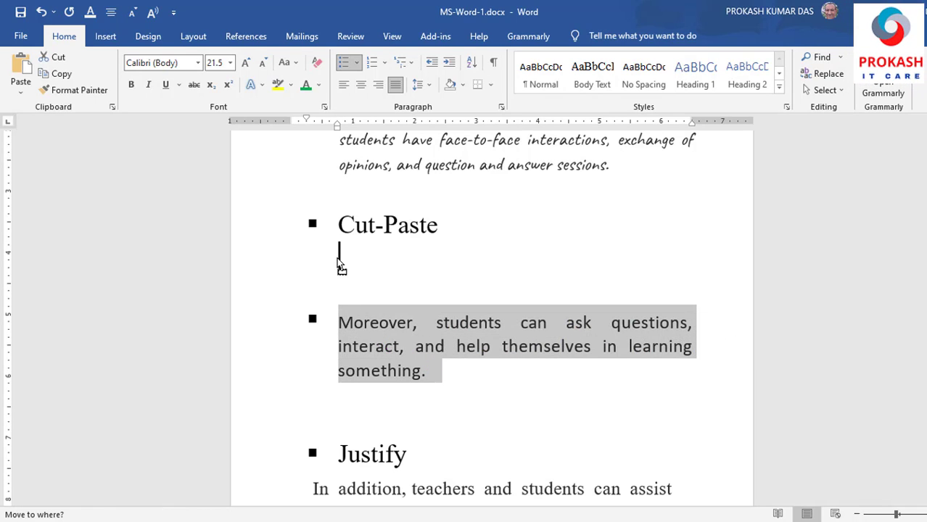
left_click_drag(338, 261, 339, 260)
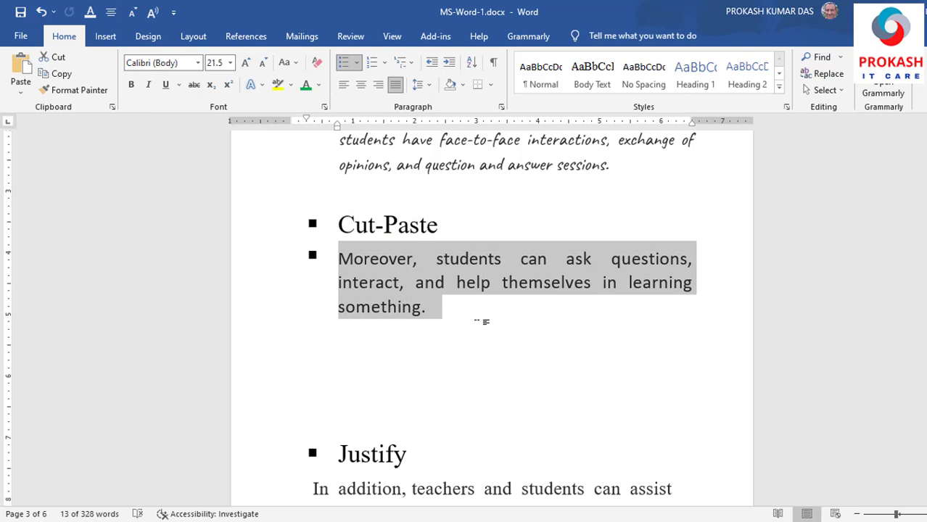
left_click(341, 326)
key("Delete")
key("Delete")
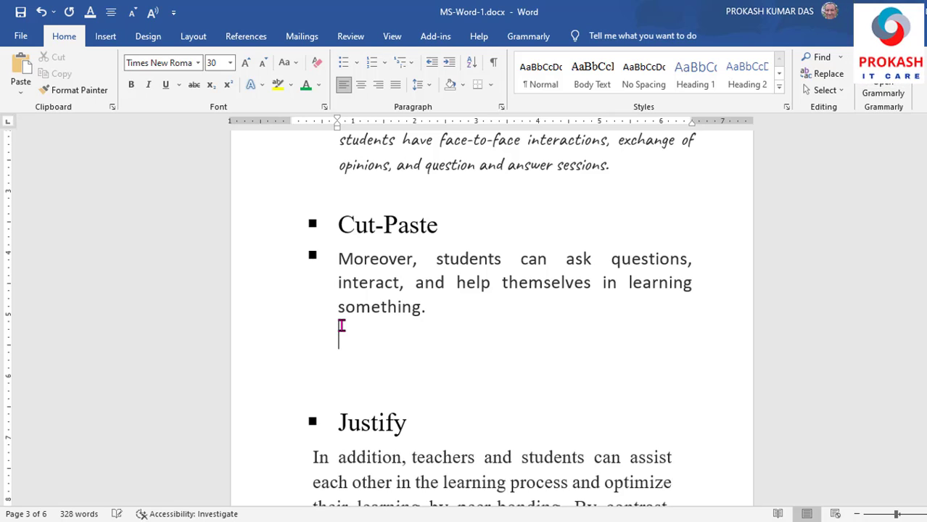
key("Delete")
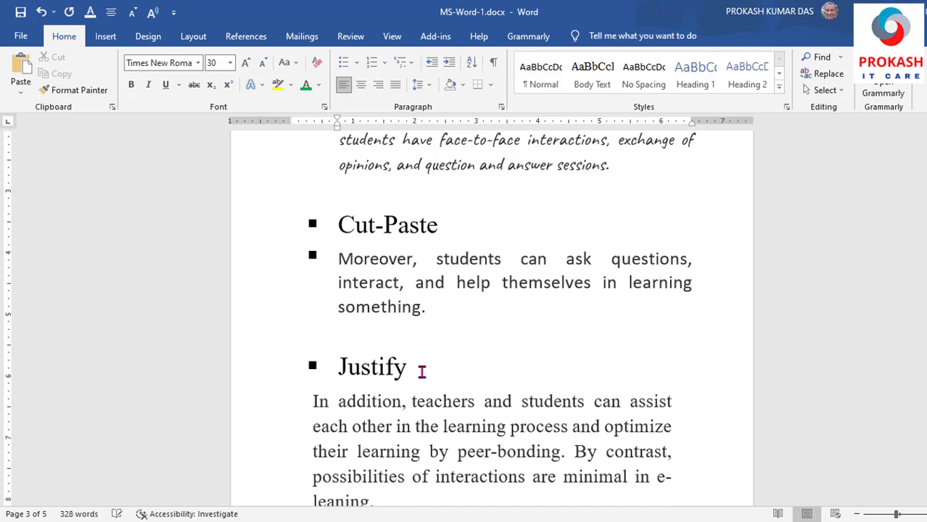
Try left, center and right alignment twice on the paragraph beginning "In addition" under the Justify heading, setting it to justified each time
left_click(394, 367)
scroll(459, 379, "down", 4)
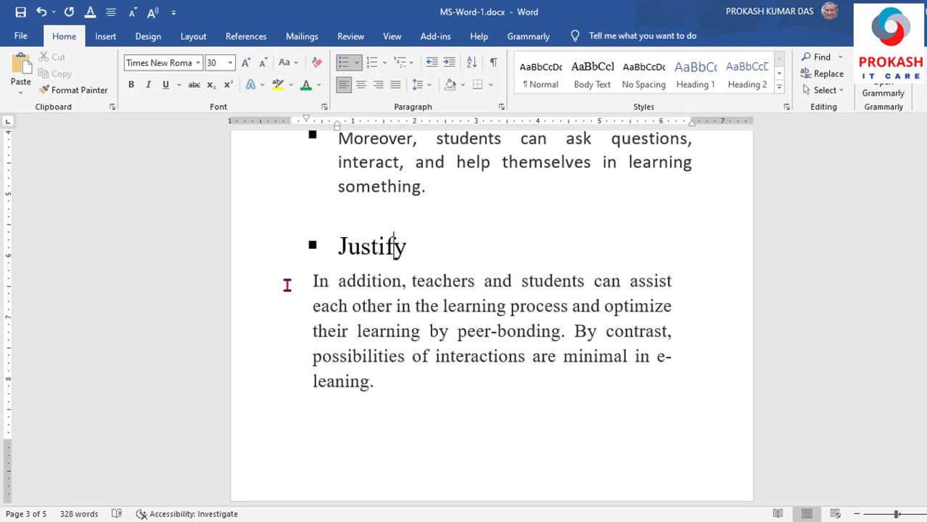
left_click_drag(263, 285, 270, 390)
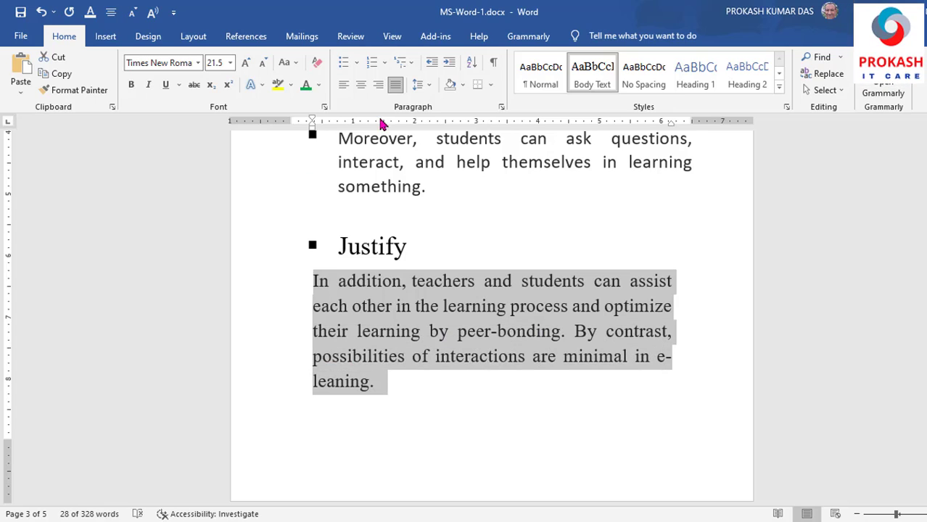
left_click(343, 88)
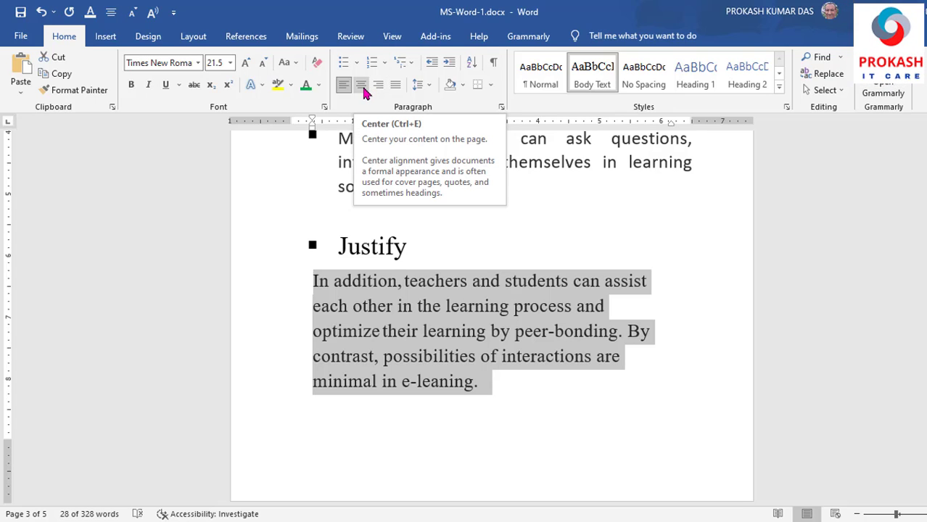
left_click(363, 90)
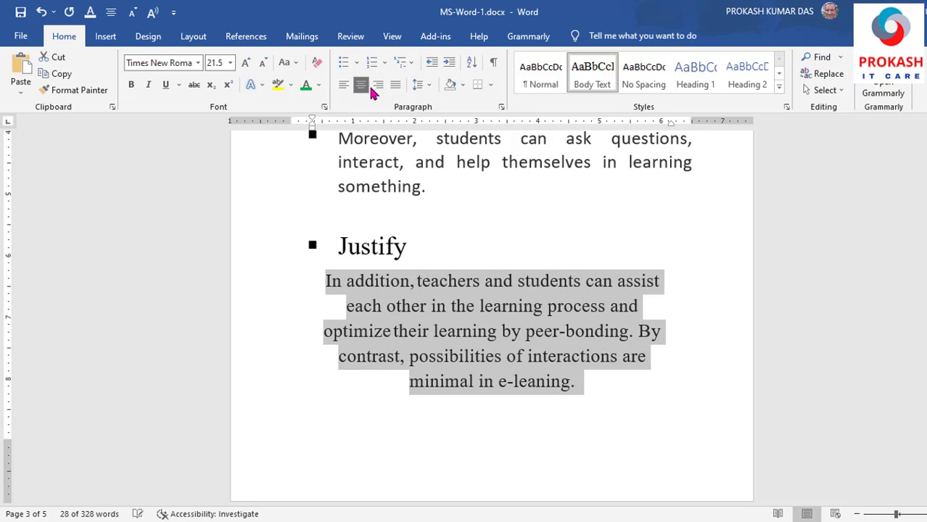
left_click(383, 92)
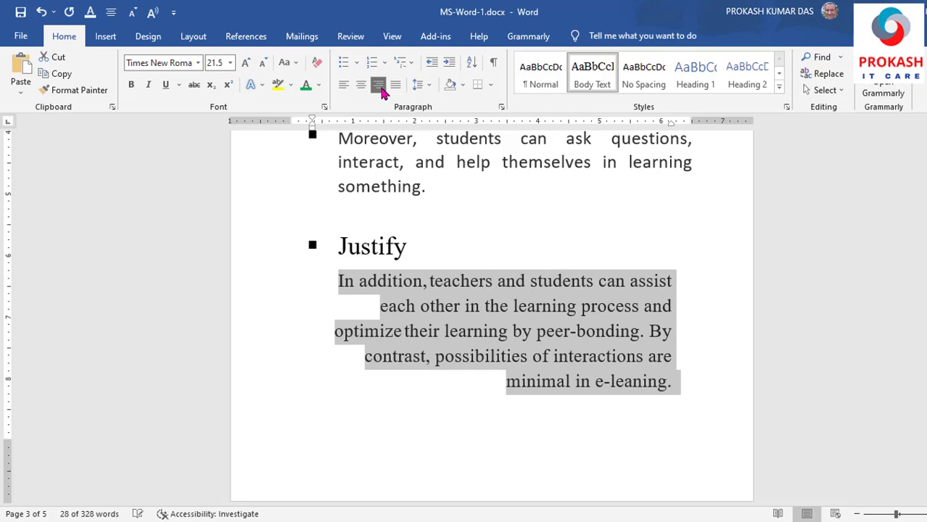
left_click(395, 86)
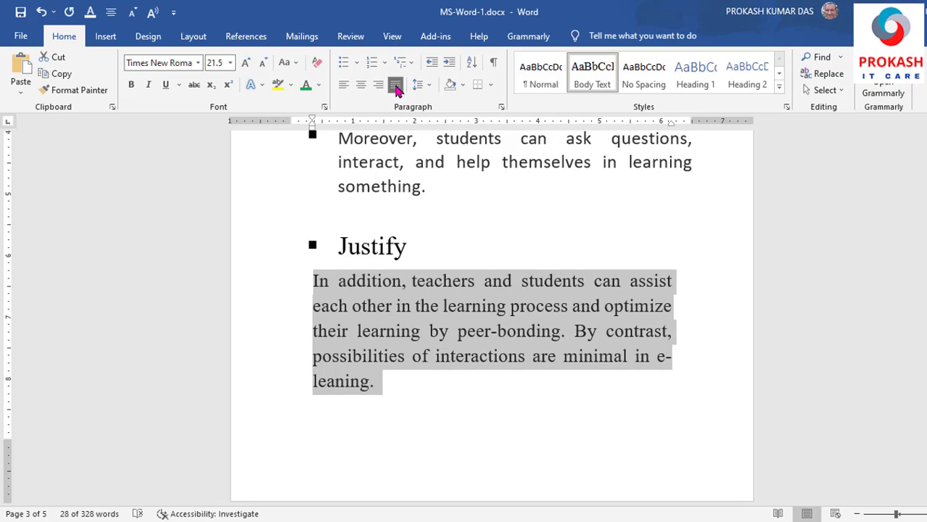
left_click(345, 86)
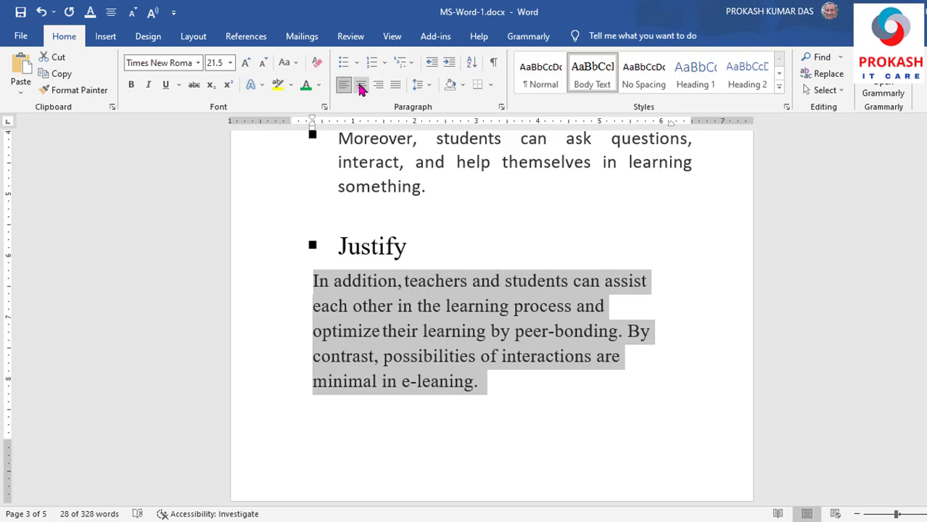
left_click(361, 86)
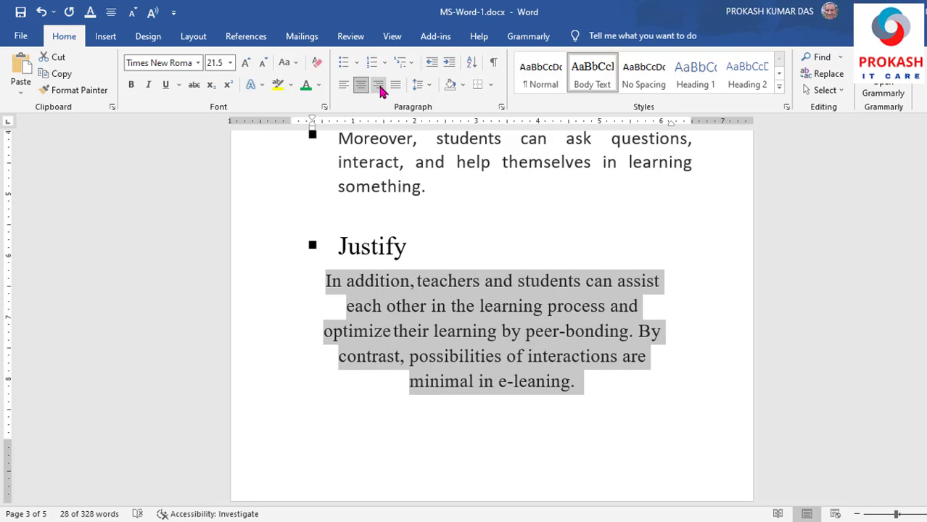
left_click(379, 86)
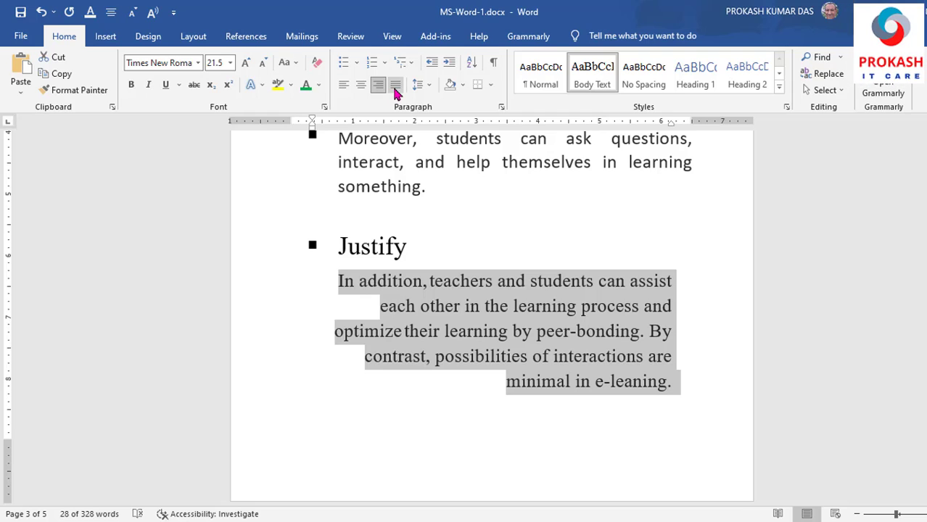
left_click(396, 90)
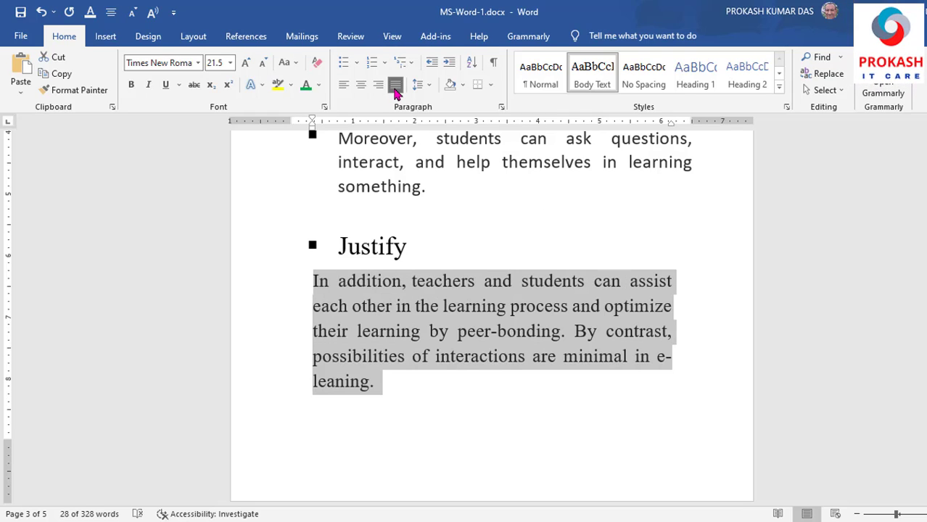
Apply a light green theme color as paragraph shading to the Shading heading on page 4
scroll(407, 293, "down", 3)
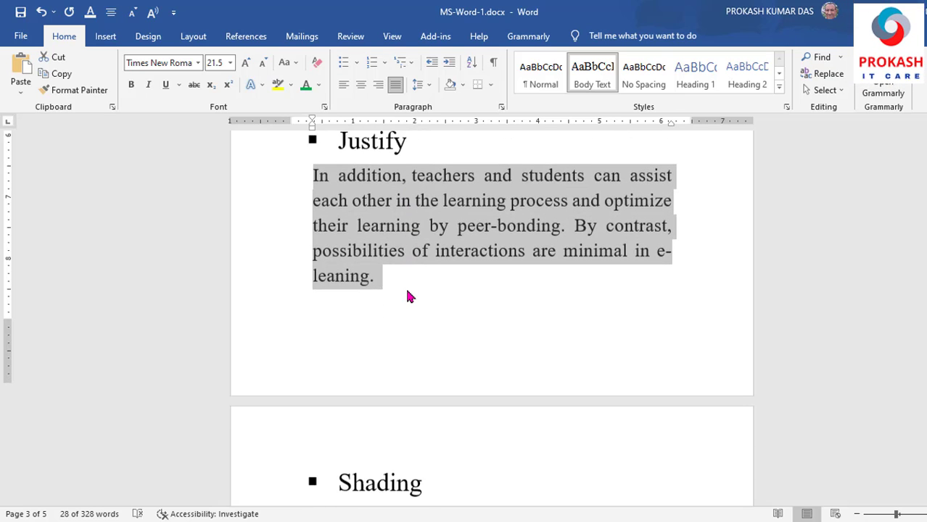
scroll(406, 292, "down", 6)
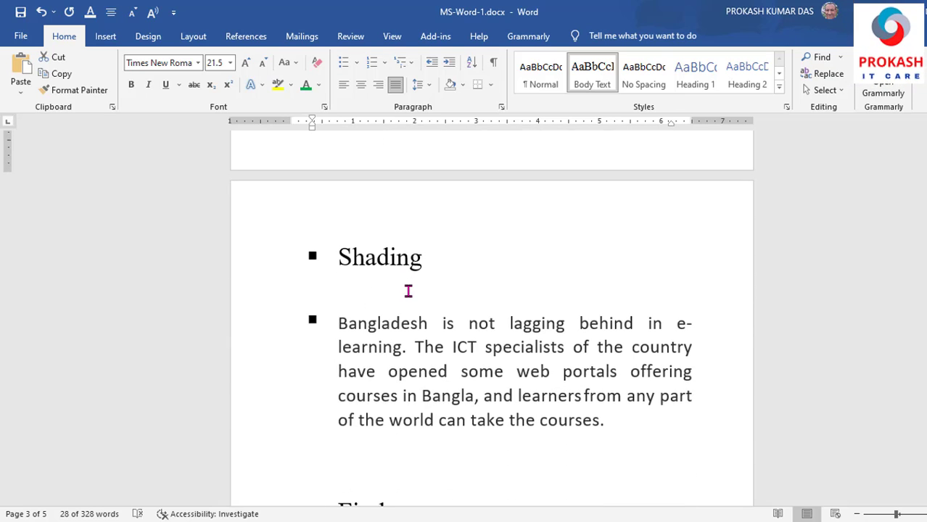
scroll(409, 291, "down", 1)
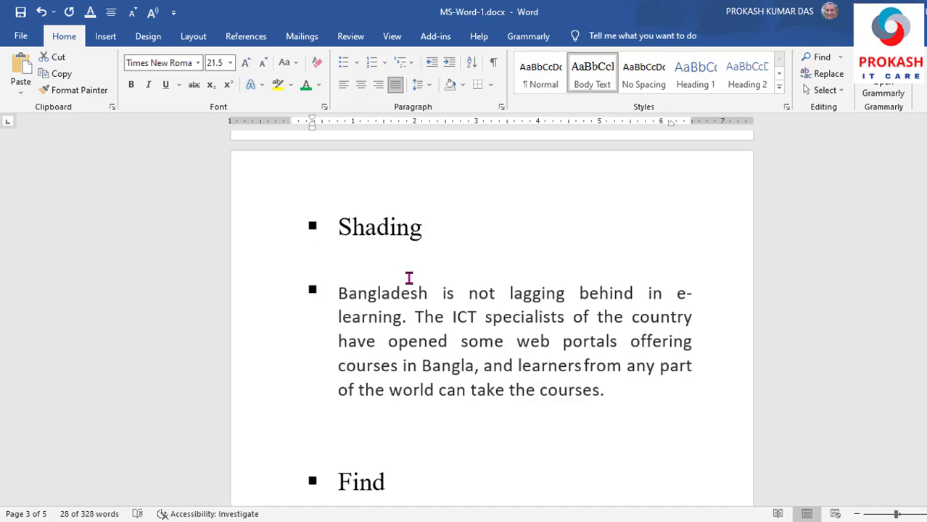
scroll(408, 278, "down", 1)
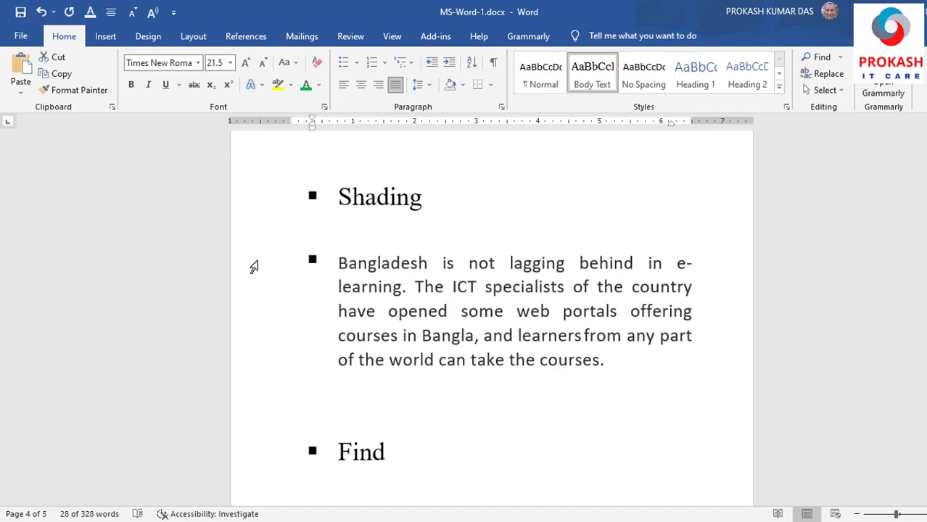
left_click(263, 199)
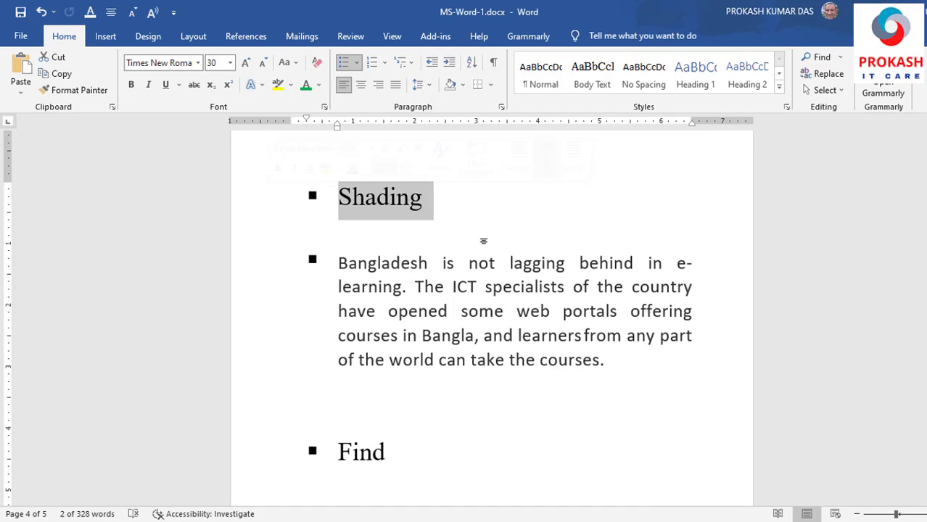
left_click(464, 86)
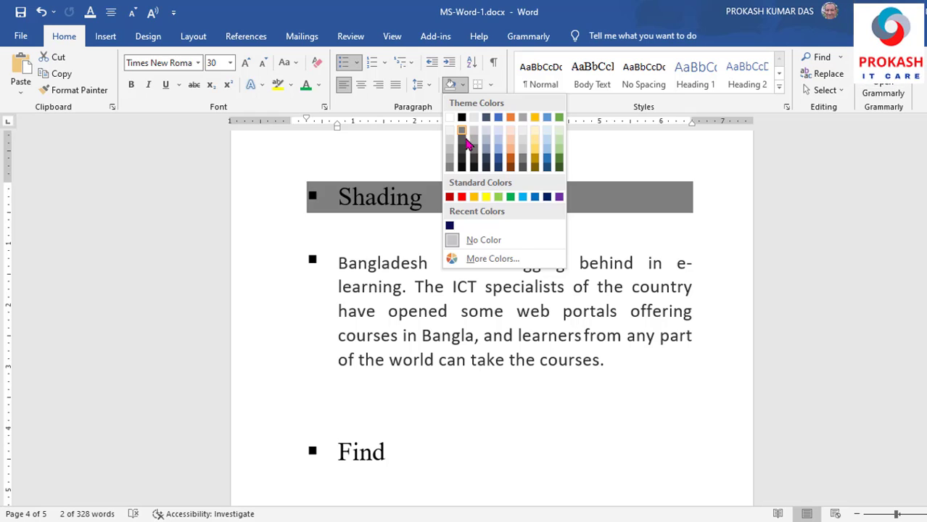
left_click(564, 152)
left_click(457, 224)
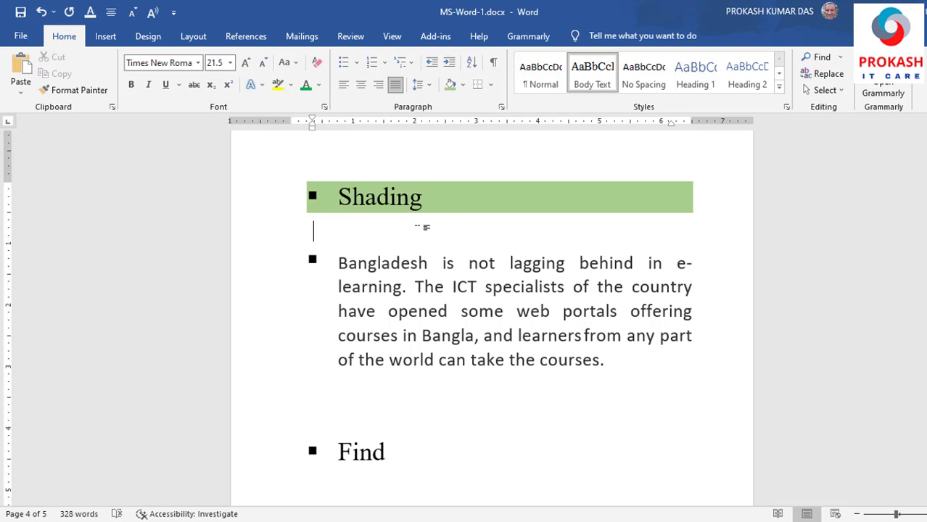
Apply a light gold theme color as shading to the paragraph beginning "Bangladesh is not lagging behind"
left_click_drag(269, 264, 259, 357)
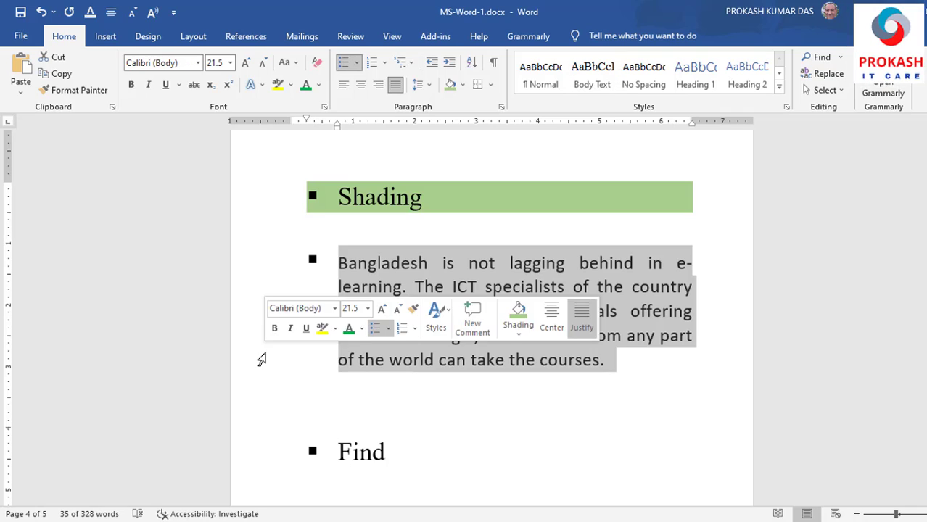
left_click(463, 85)
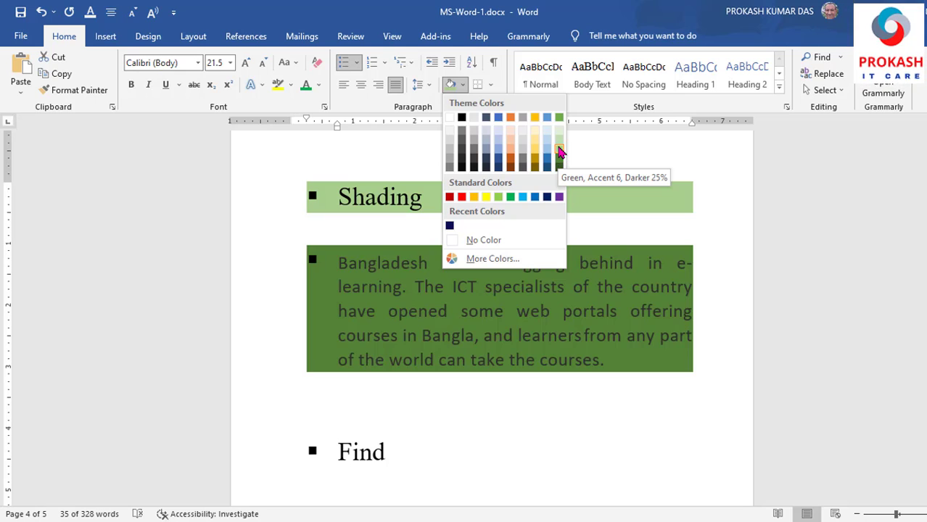
left_click(537, 151)
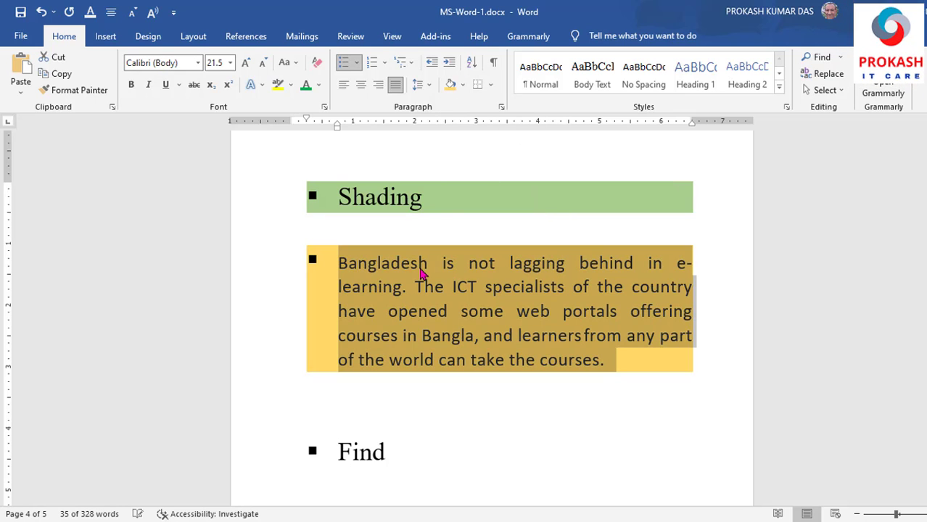
left_click(424, 231)
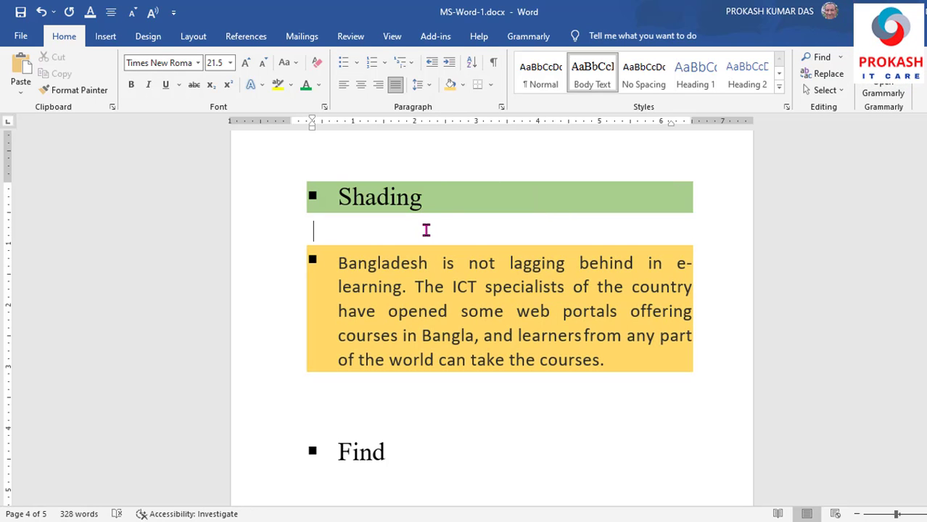
scroll(426, 230, "down", 7)
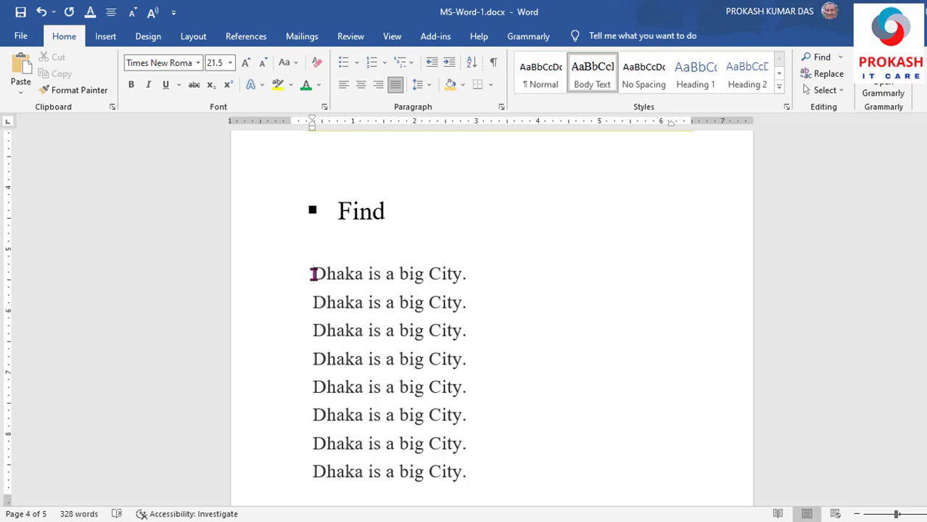
left_click_drag(313, 274, 353, 273)
left_click(483, 281)
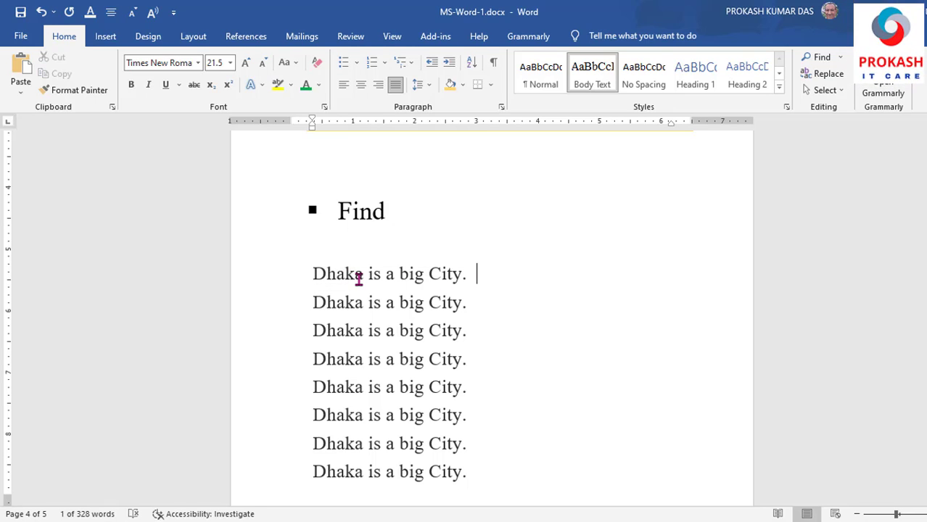
left_click(358, 276)
left_click_drag(312, 275, 475, 475)
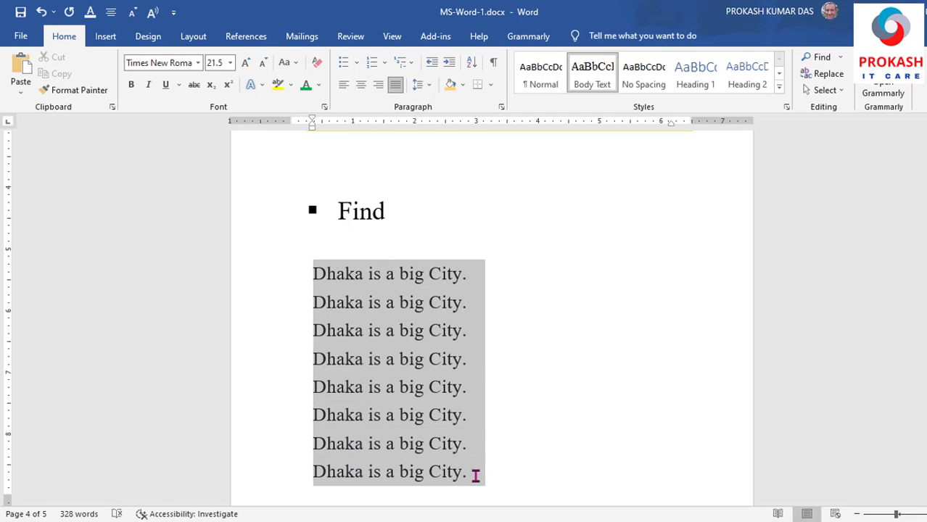
left_click(355, 244)
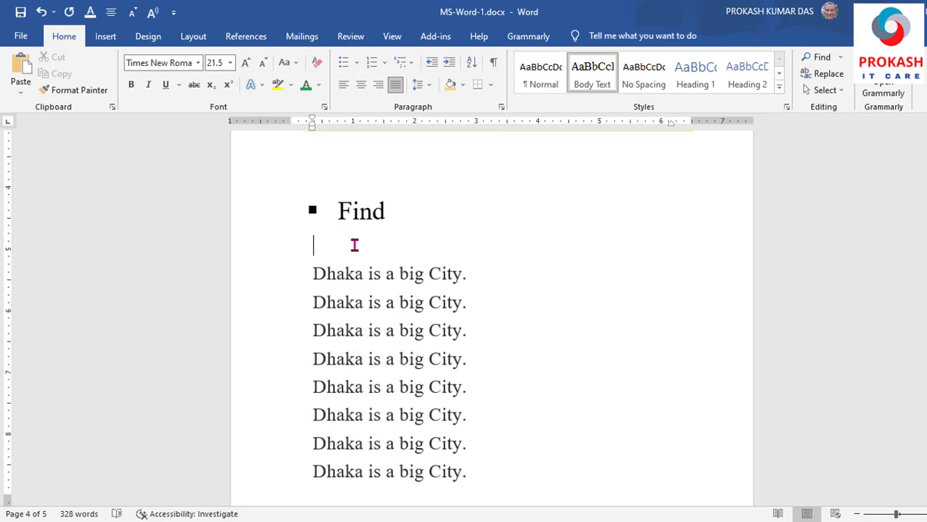
Search the document for the word "Dhaka" used in the lines under the Find heading
left_click(841, 58)
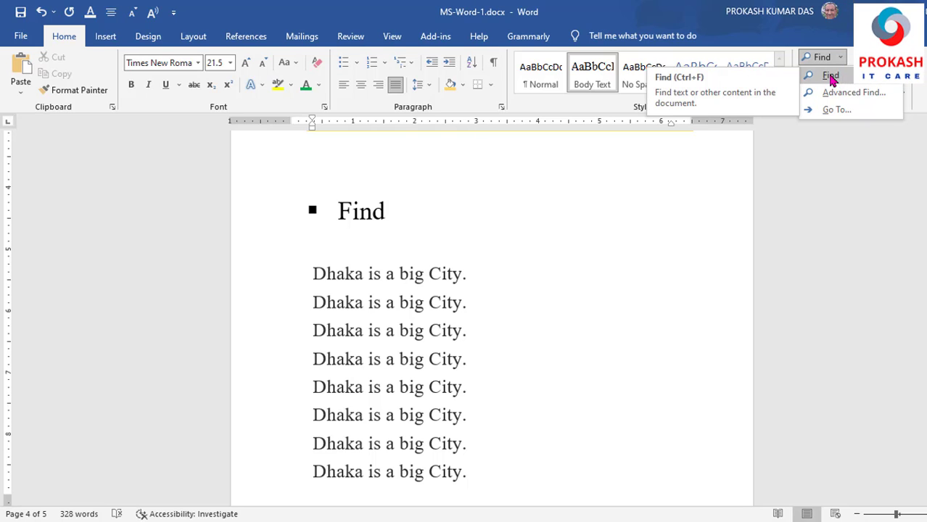
left_click(831, 77)
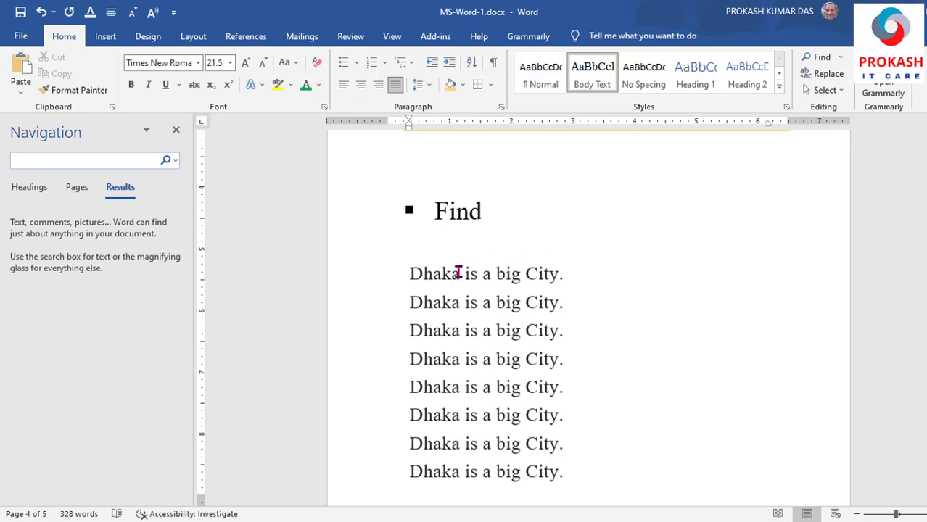
left_click_drag(458, 273, 409, 273)
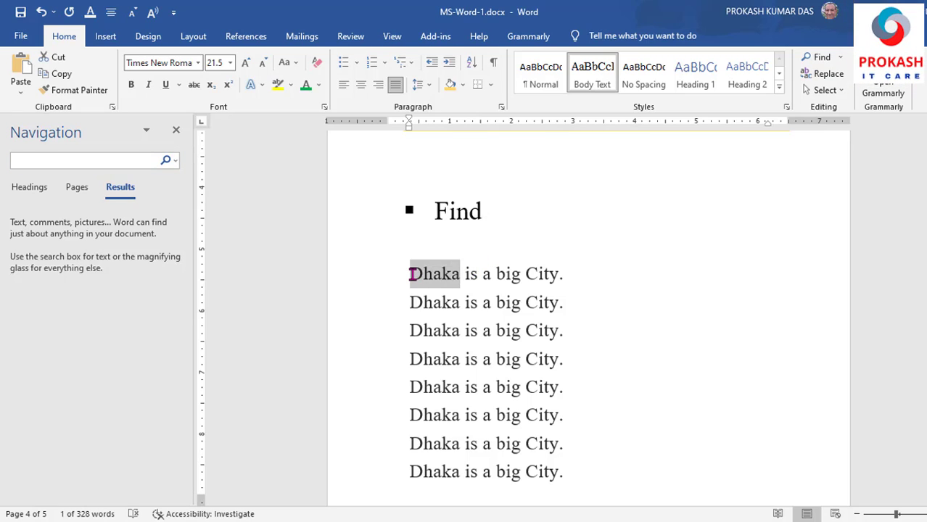
left_click(92, 161)
type("Dhaka")
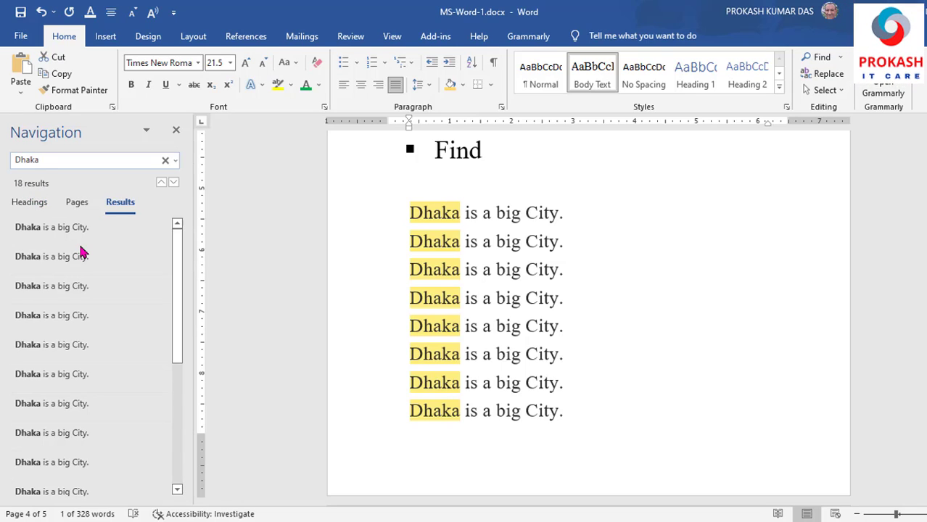
Examine the list of matches for "Dhaka" and the highlighted occurrences throughout the document's pages
scroll(81, 250, "down", 1)
scroll(61, 276, "up", 1)
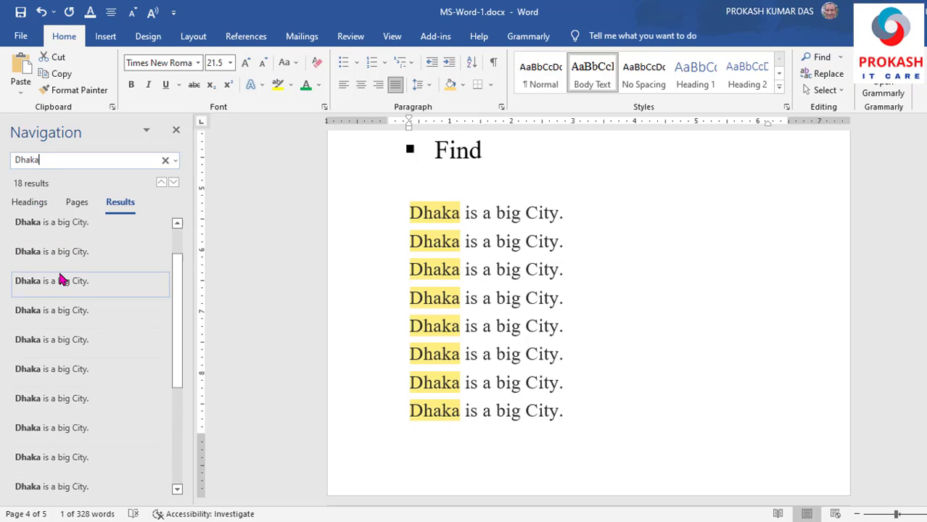
scroll(737, 373, "up", 6)
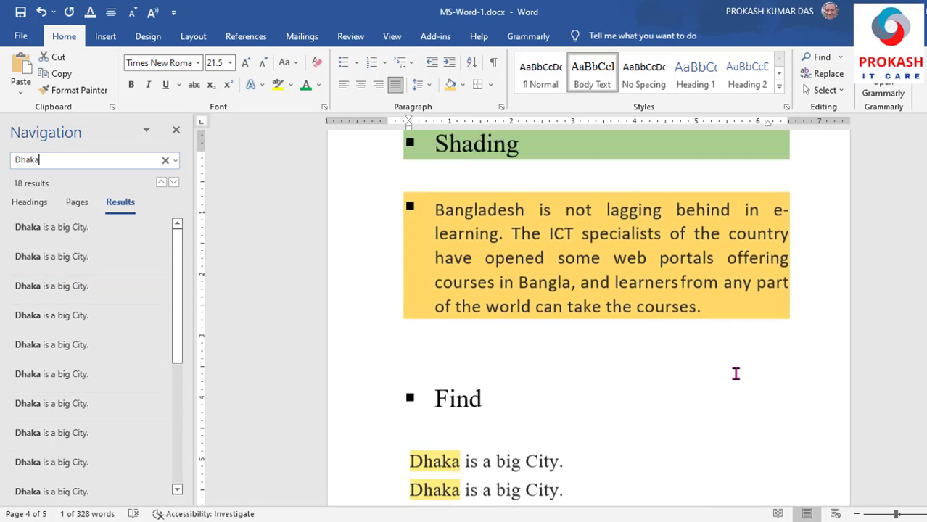
scroll(736, 372, "up", 10)
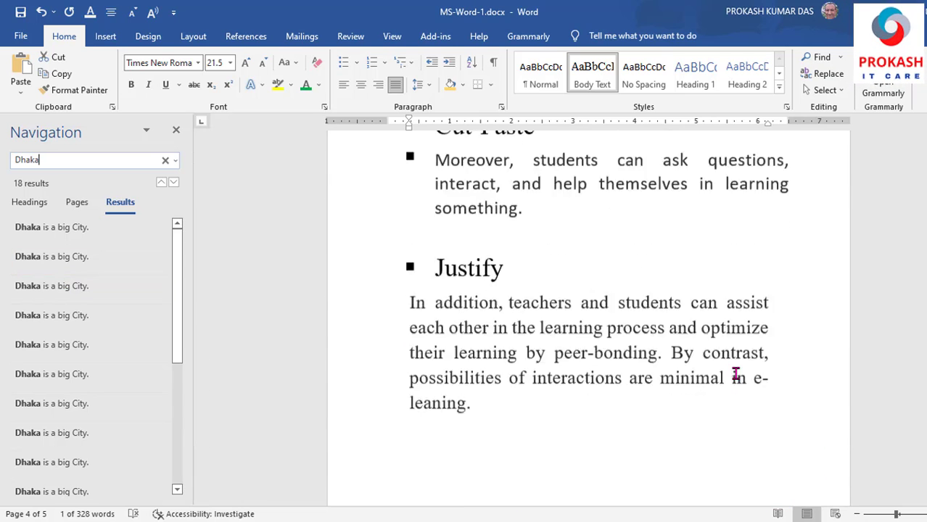
scroll(735, 373, "up", 3)
scroll(735, 373, "up", 15)
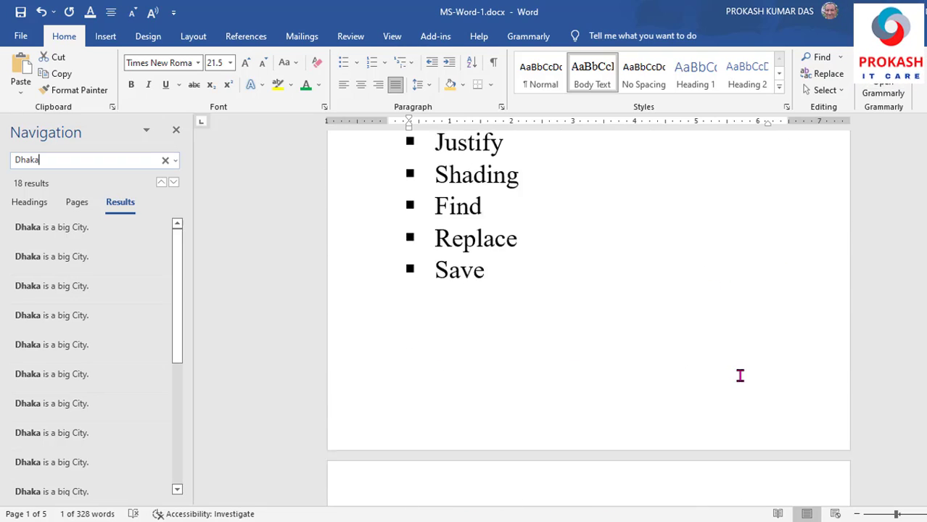
scroll(735, 374, "down", 6)
scroll(750, 382, "down", 10)
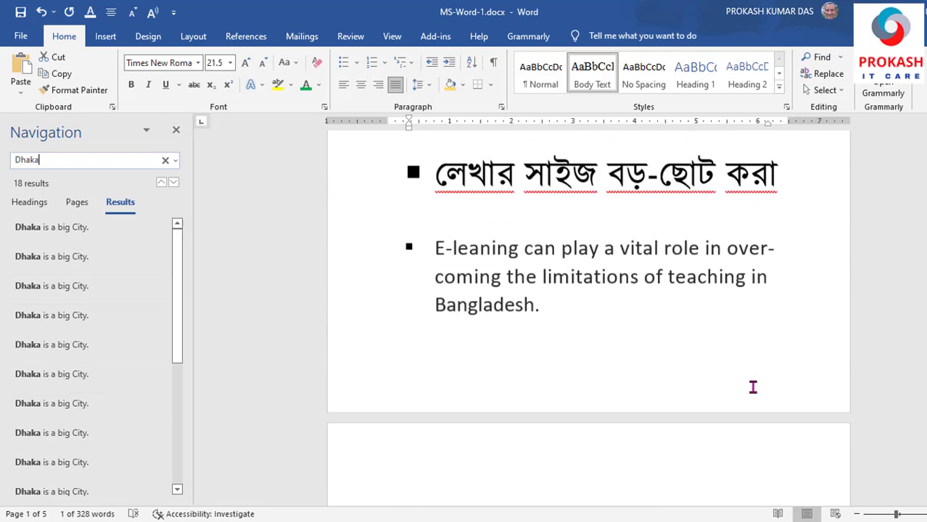
scroll(759, 396, "down", 10)
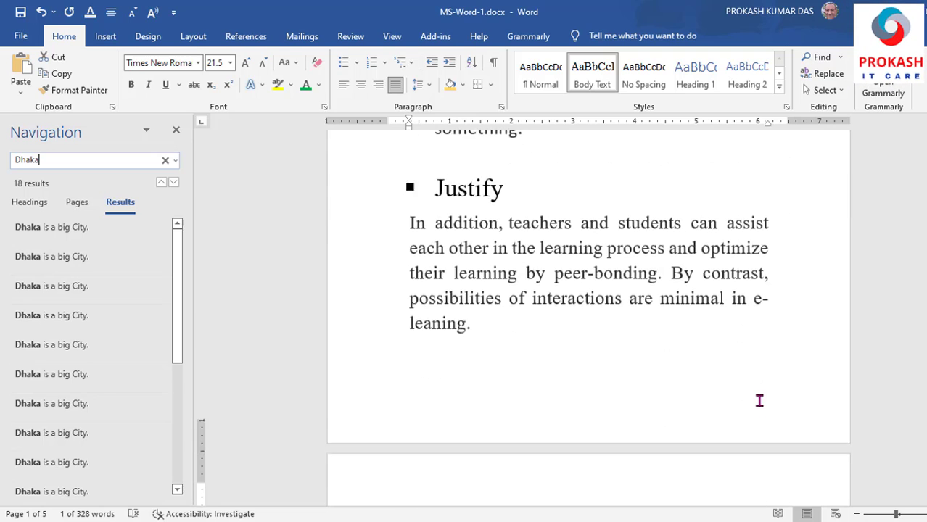
scroll(756, 421, "down", 9)
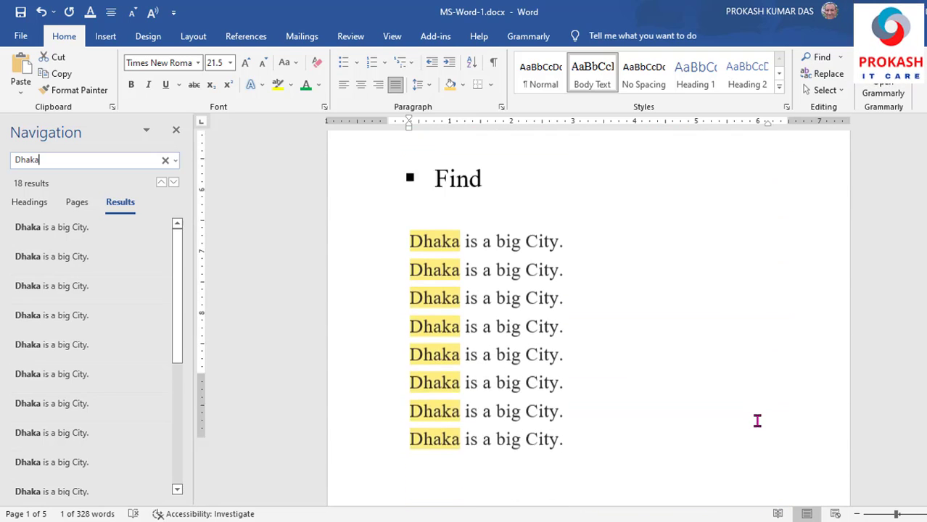
scroll(562, 363, "down", 6)
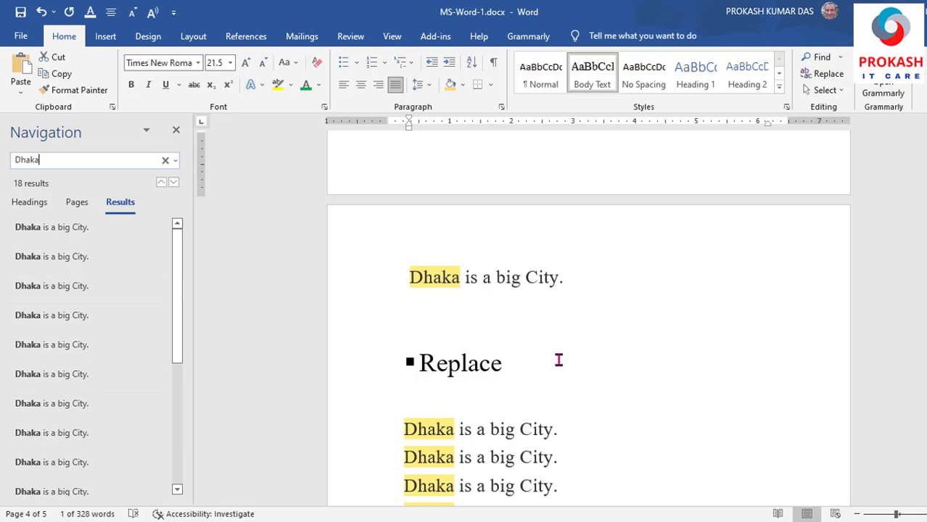
scroll(570, 370, "up", 6)
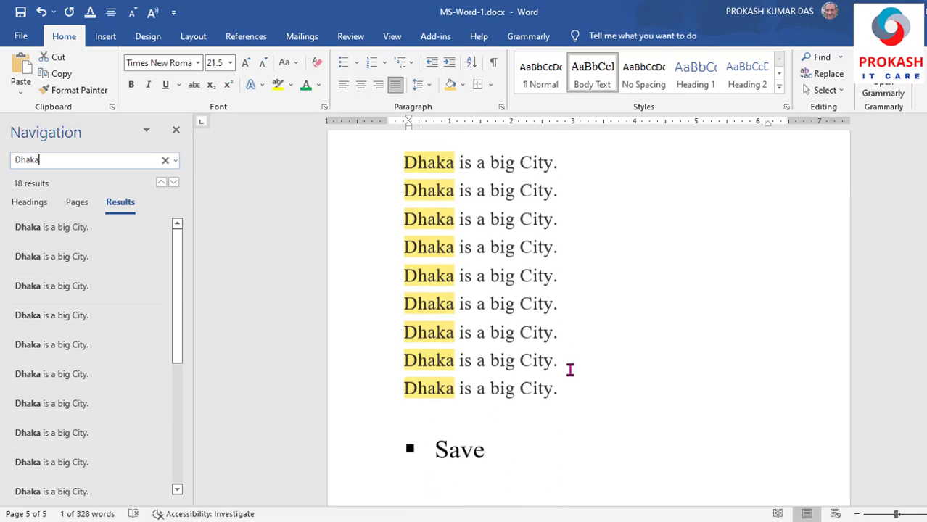
scroll(570, 370, "up", 5)
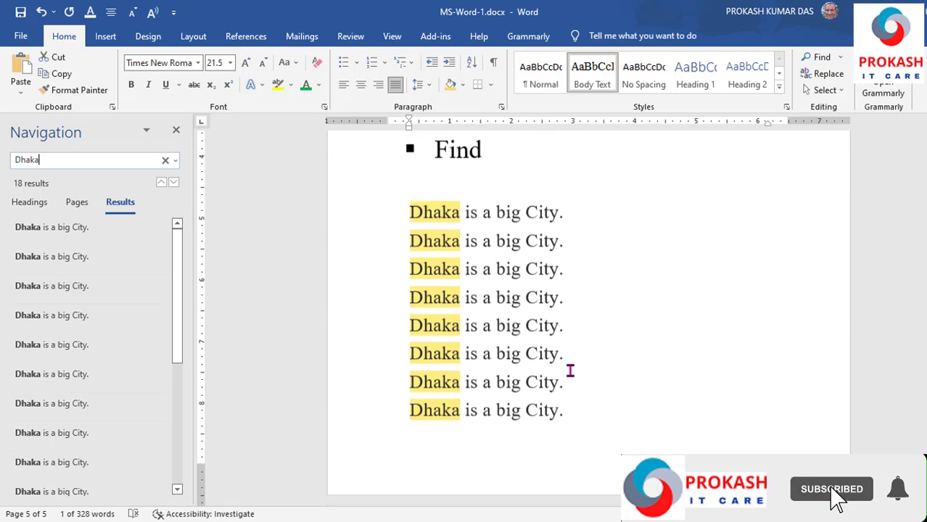
scroll(573, 373, "down", 1)
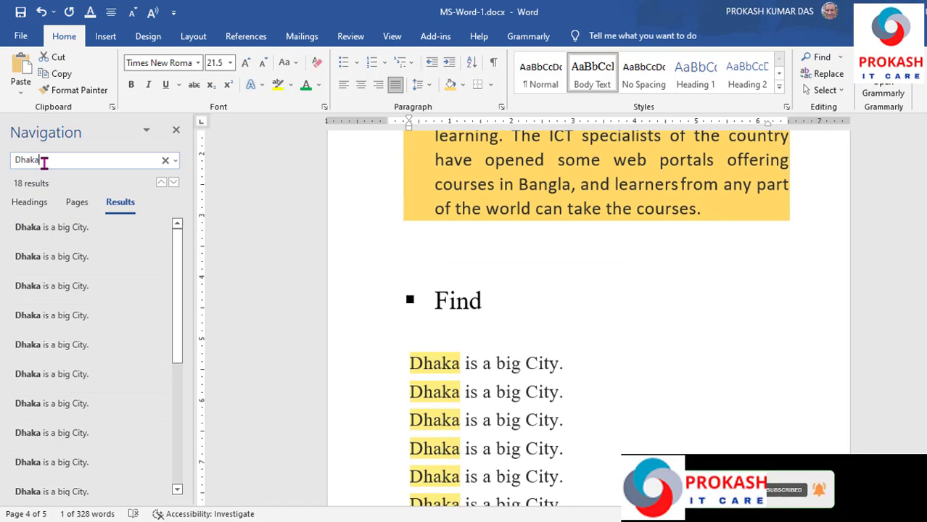
Search the document for "big" and for "city" in place of the previous search word
left_click_drag(43, 162, 17, 162)
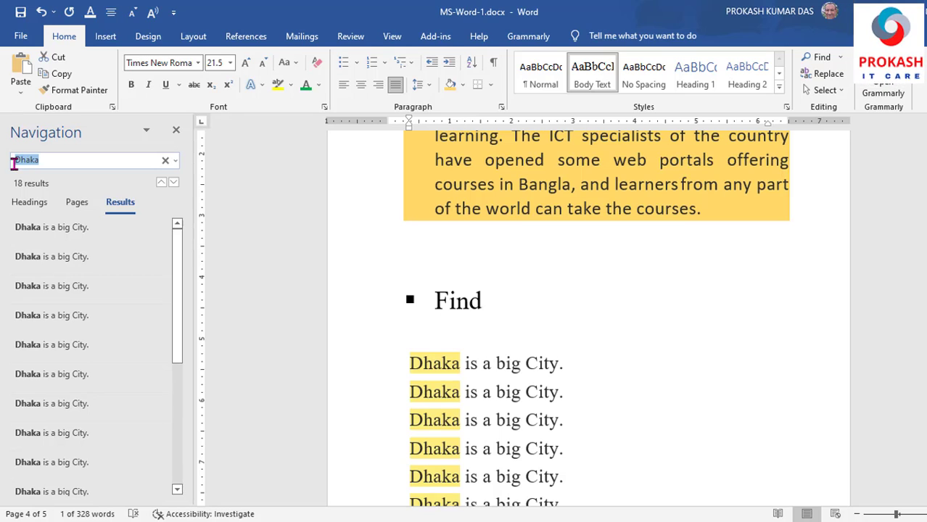
key("BackSpace")
type("big")
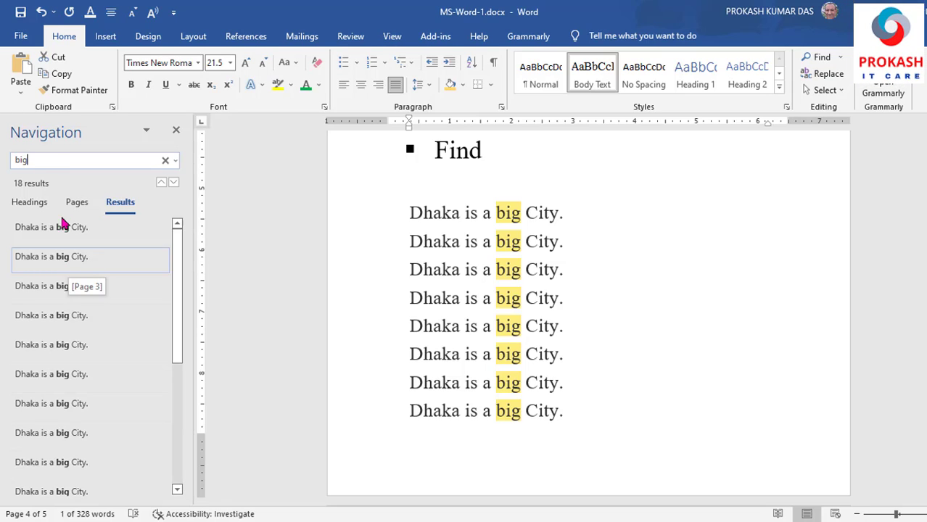
left_click_drag(38, 160, 10, 161)
type("c")
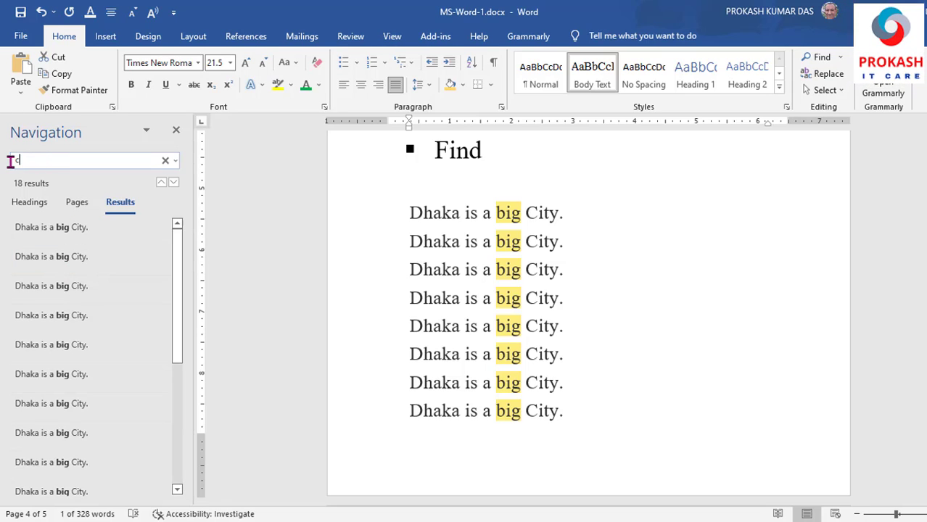
type("ity")
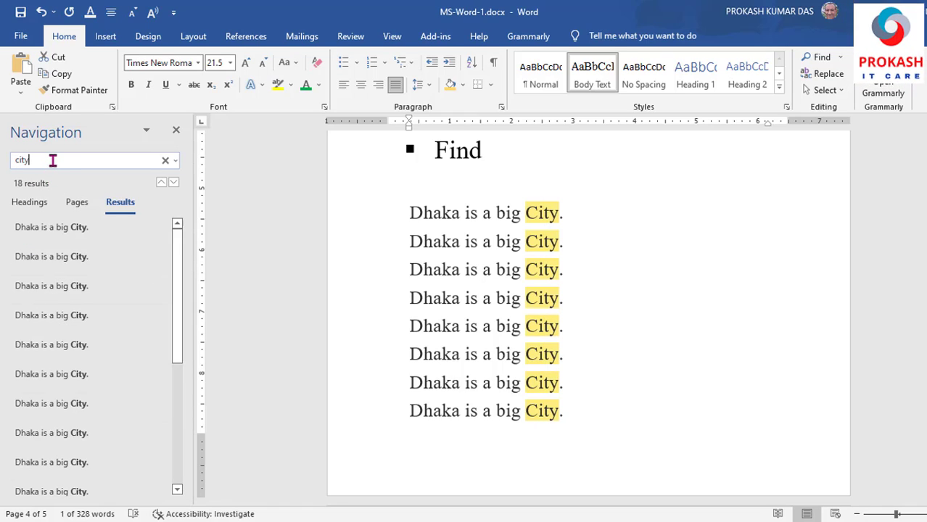
Close the document search and place the cursor on the empty line under the Replace heading on page 5
left_click(408, 213)
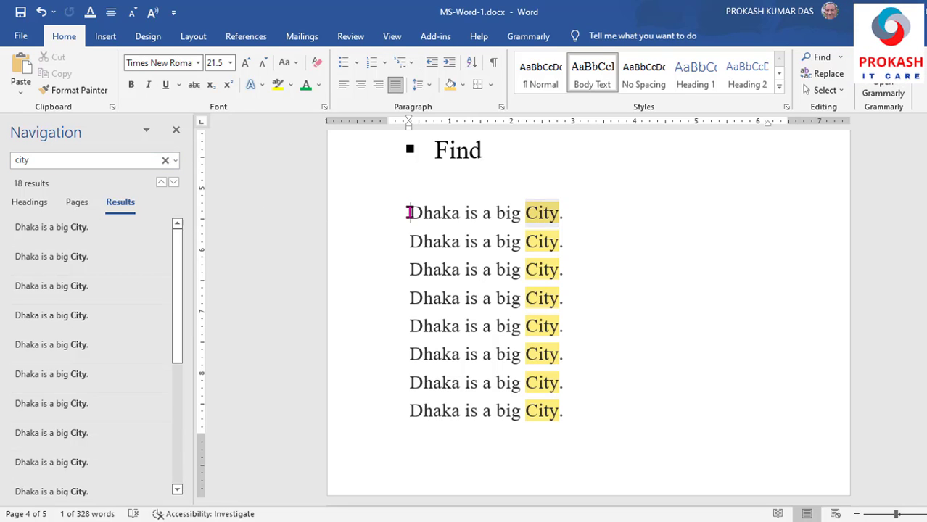
scroll(600, 216, "down", 5)
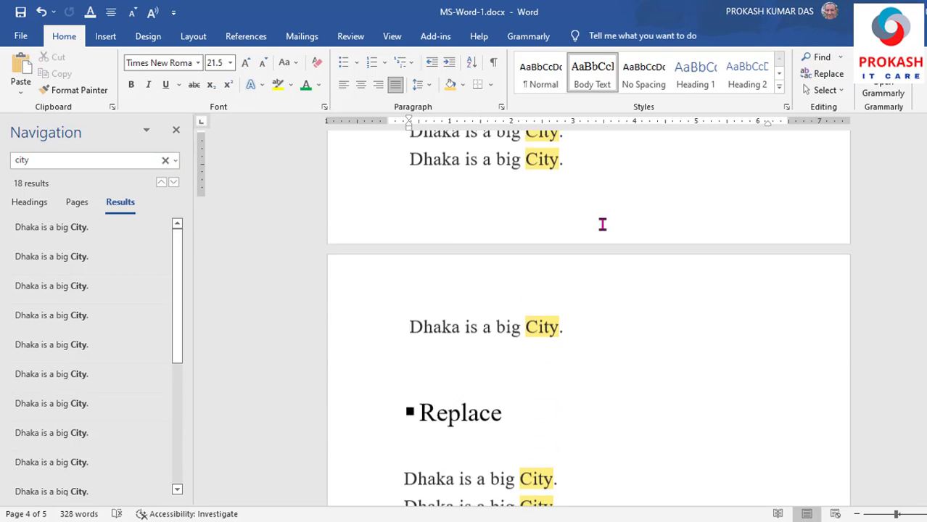
scroll(602, 224, "down", 1)
left_click(513, 215)
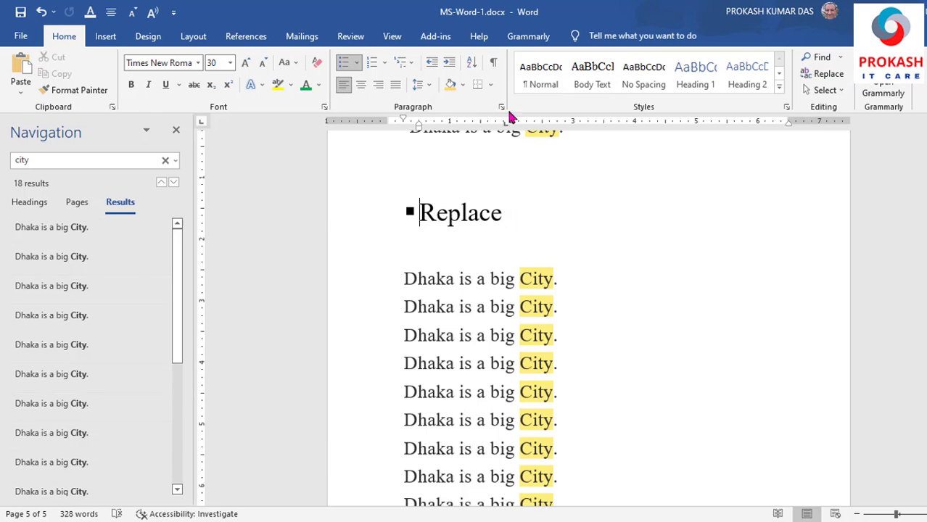
left_click(178, 131)
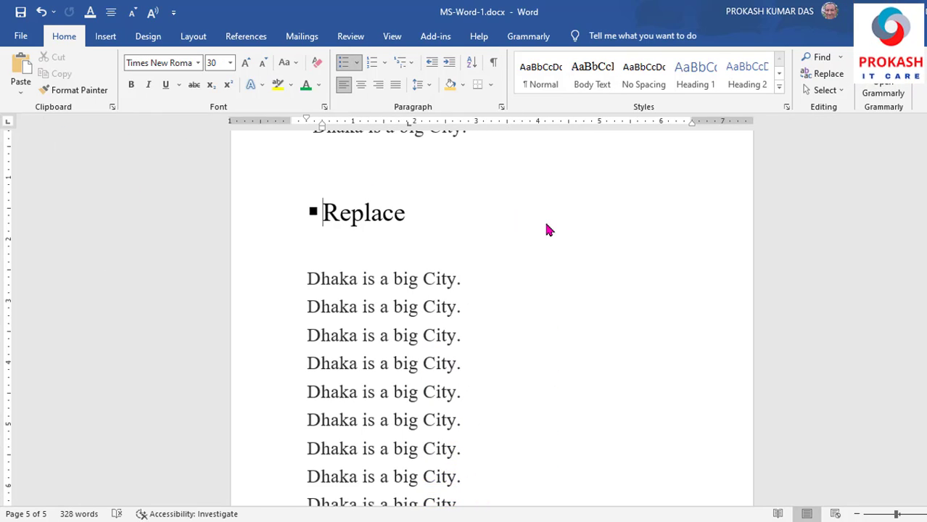
left_click(459, 218)
left_click(265, 213)
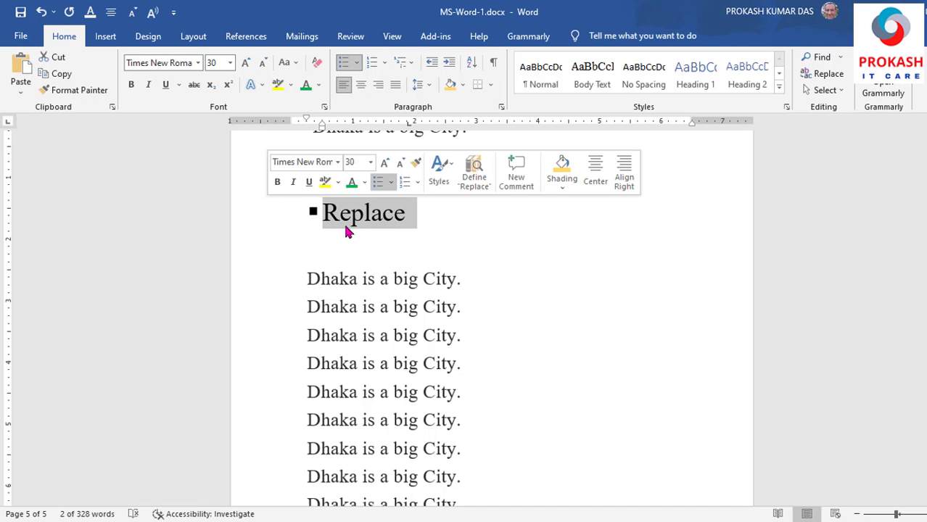
left_click(417, 229)
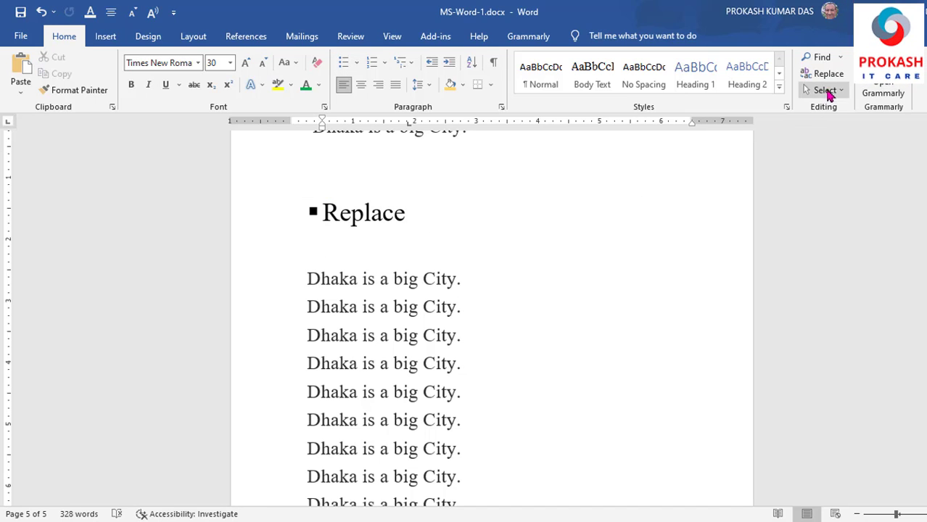
Replace all occurrences of "Dhaka" in the document with "Ctg"
left_click(829, 75)
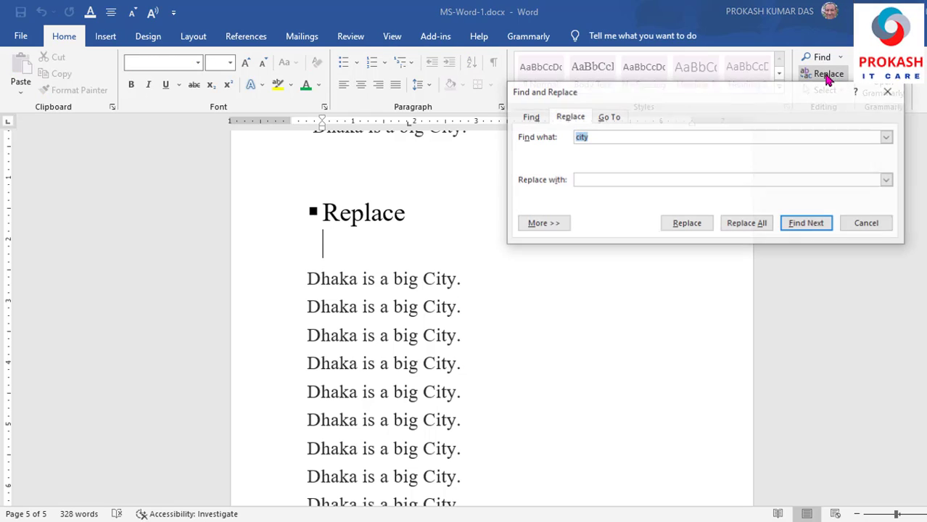
left_click(536, 118)
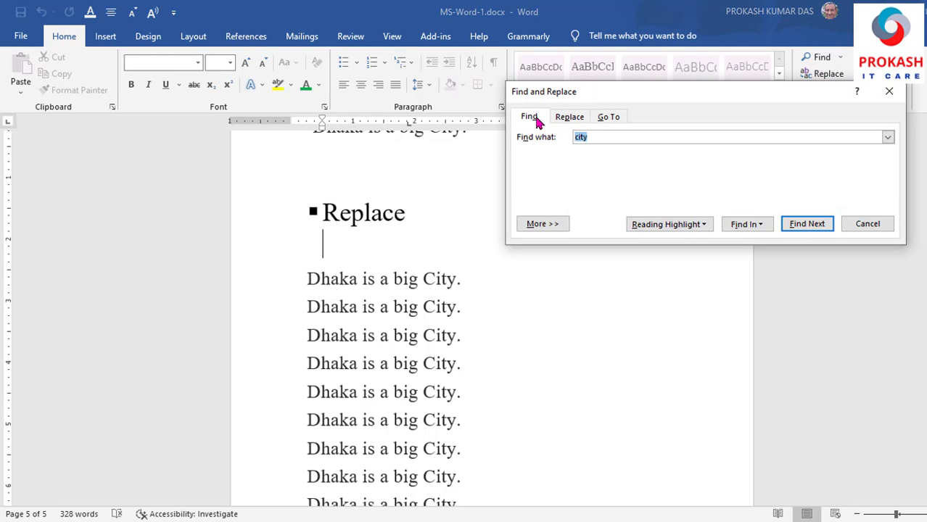
left_click(573, 121)
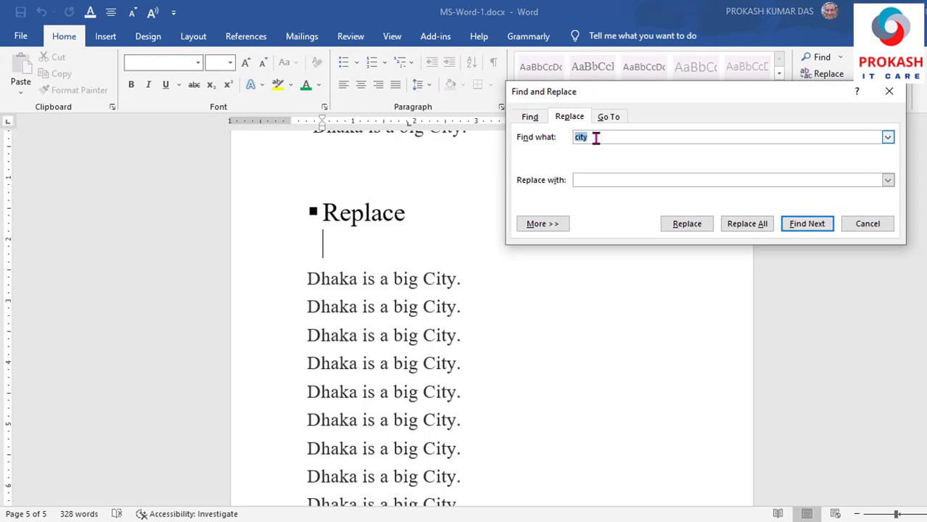
left_click_drag(596, 138, 571, 137)
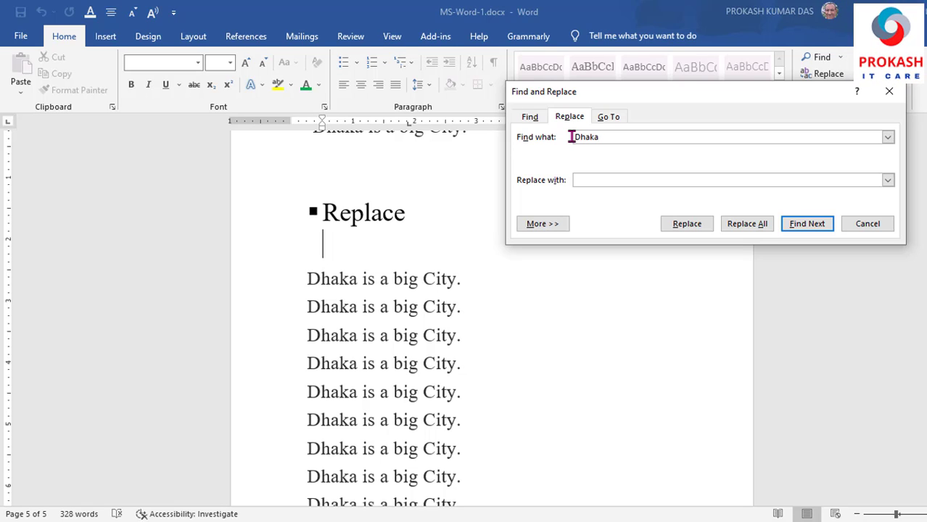
left_click(588, 180)
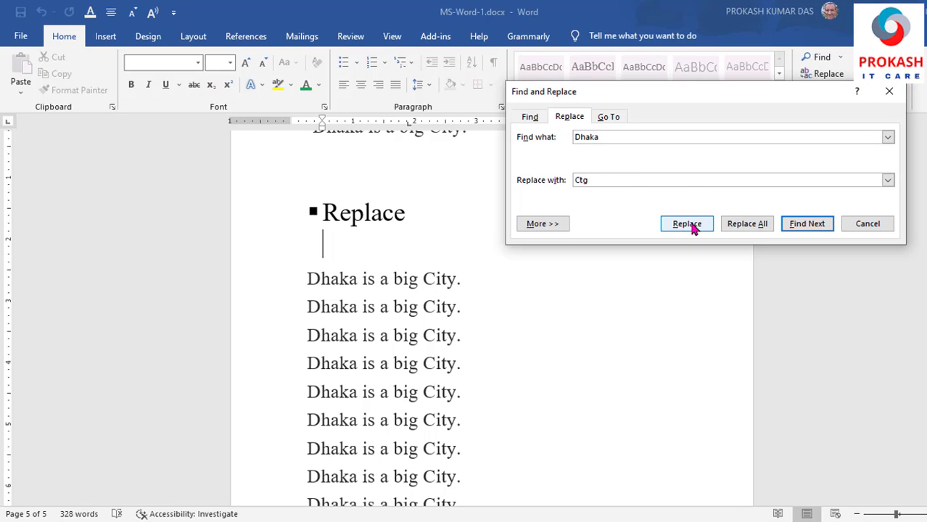
left_click(745, 225)
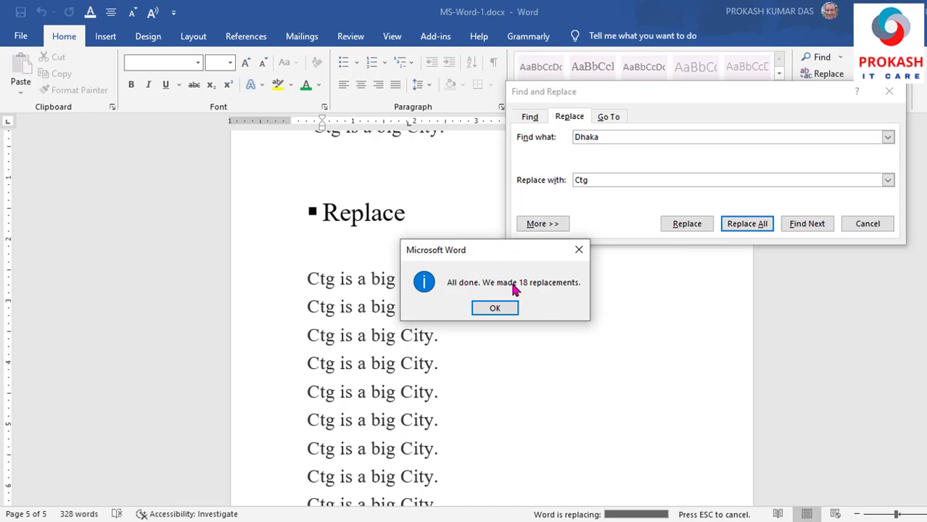
left_click(498, 312)
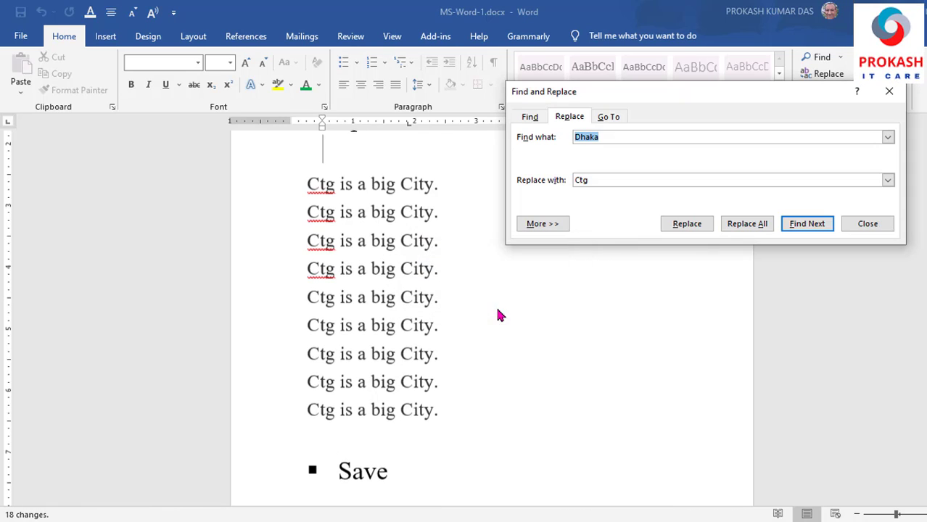
Close the find-and-replace dialog and review the replaced city name in the lines under the Replace and Find headings
left_click(858, 226)
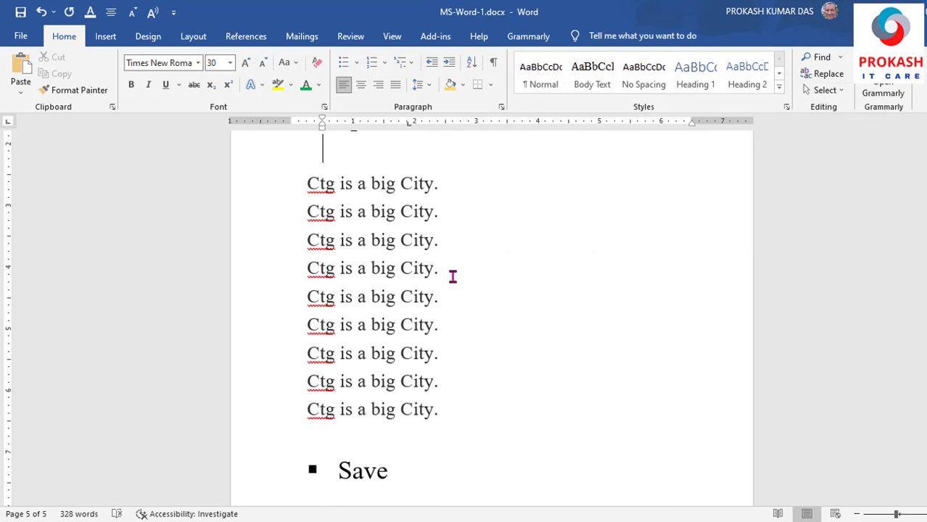
scroll(449, 276, "down", 3)
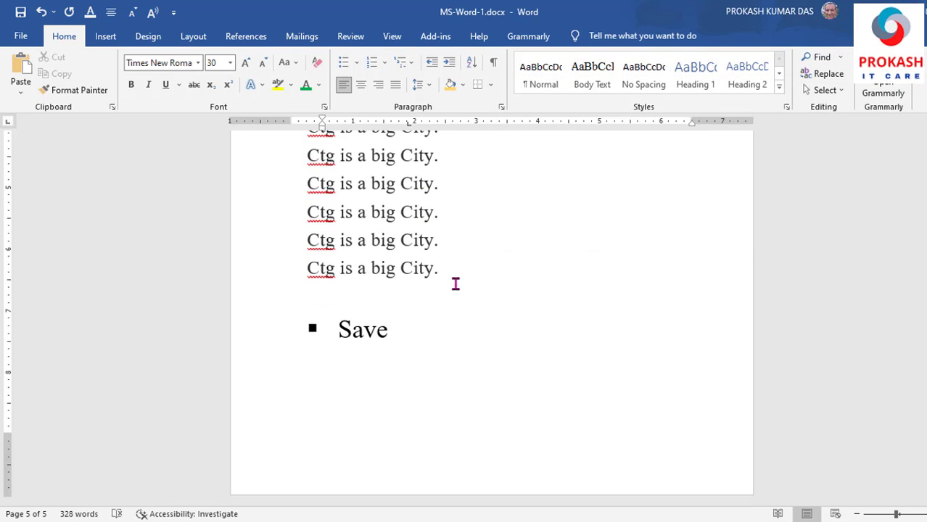
scroll(461, 289, "up", 10)
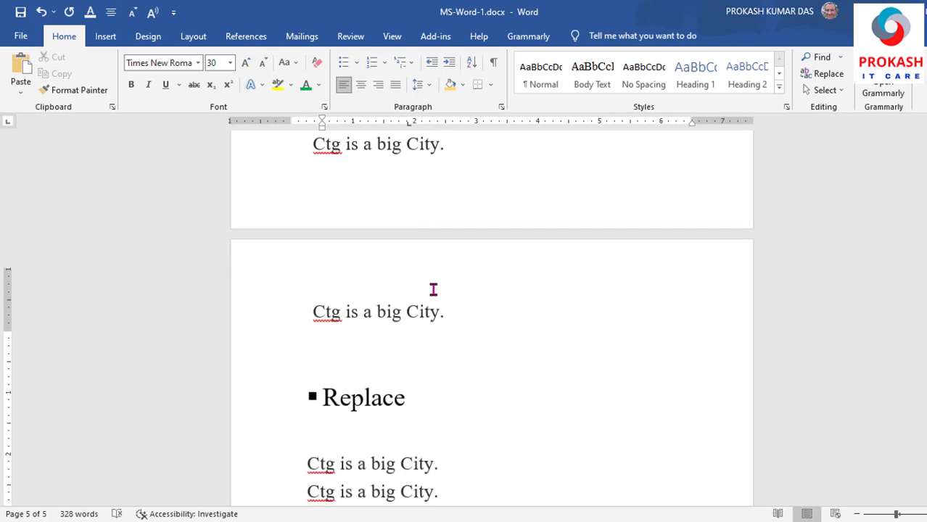
scroll(426, 291, "up", 3)
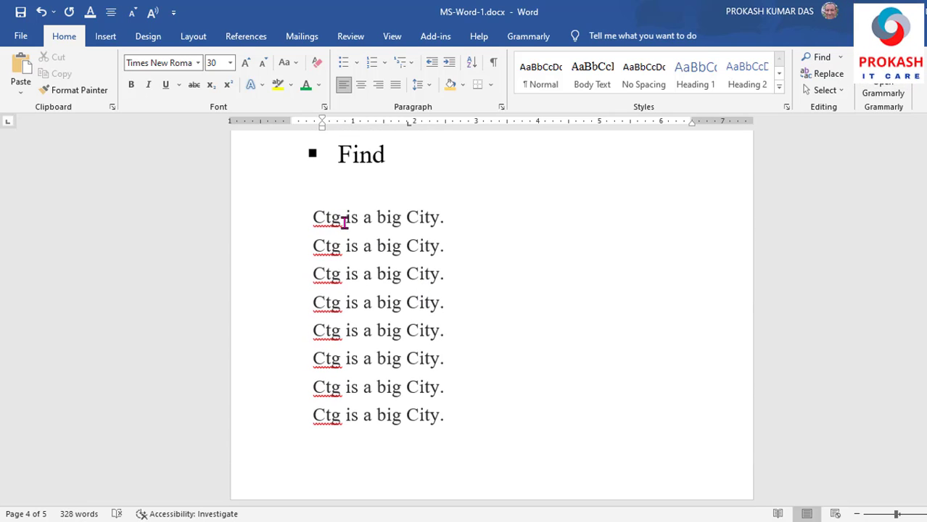
left_click_drag(343, 219, 304, 216)
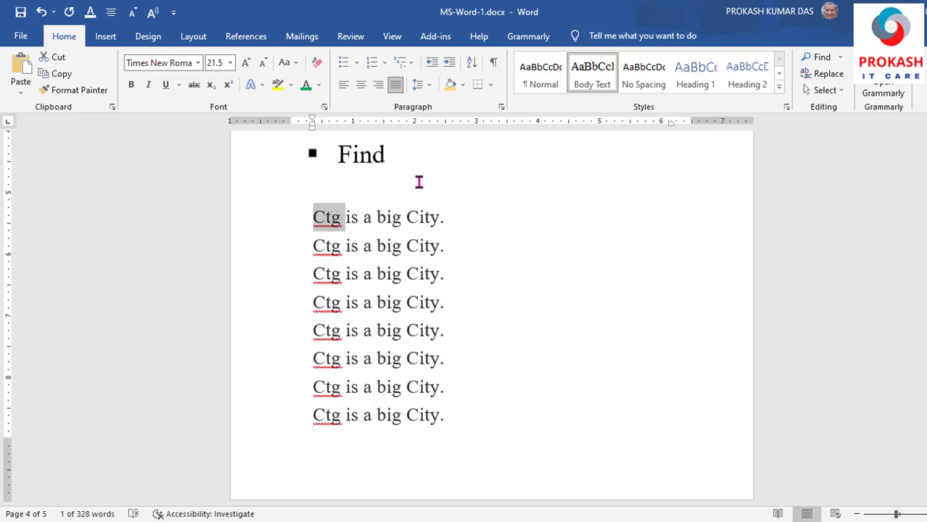
left_click(386, 185)
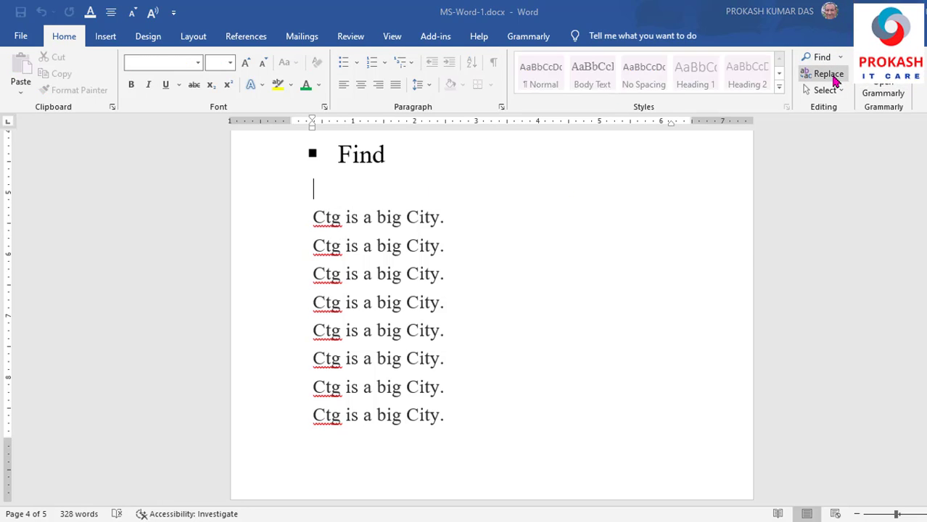
Replace all occurrences of "Ctg" in the document with "Dhaka" and close the find-and-replace dialog
left_click(828, 74)
left_click_drag(609, 139, 575, 139)
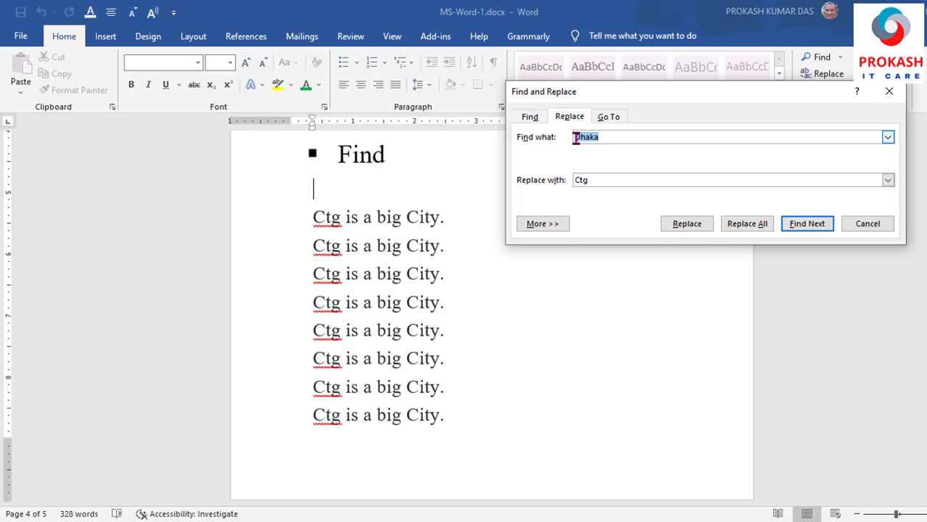
key("BackSpace")
left_click_drag(596, 179, 571, 180)
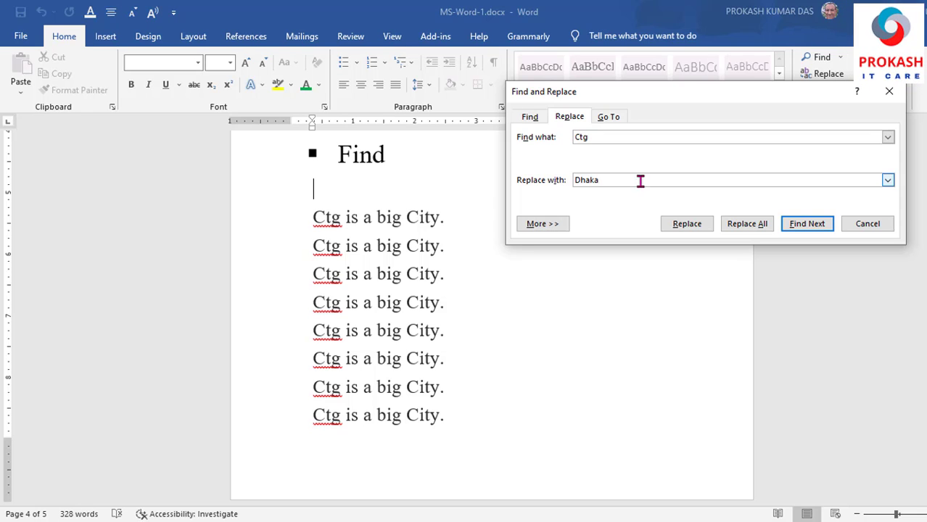
left_click(746, 226)
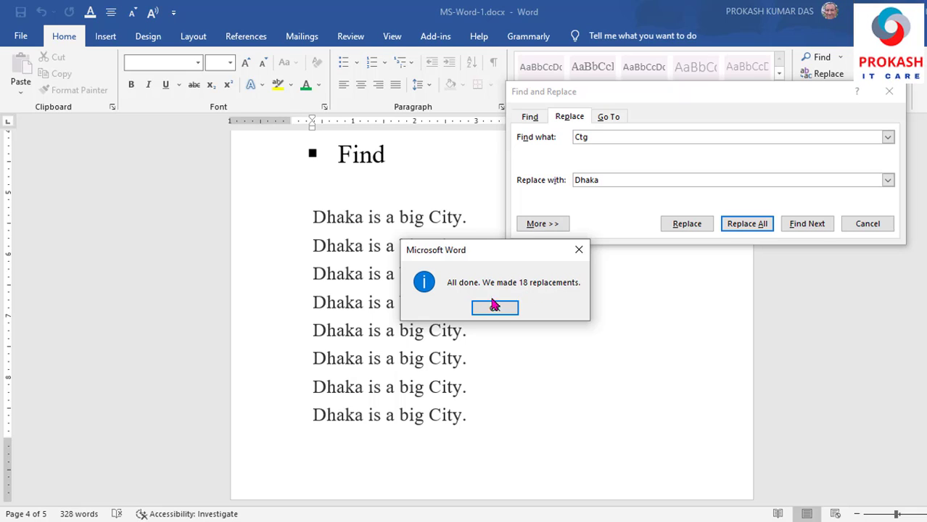
left_click(496, 309)
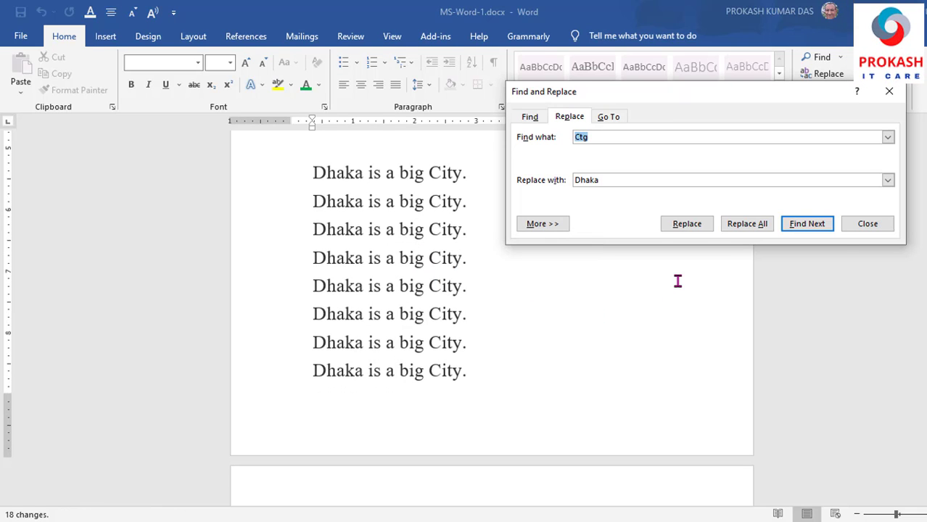
left_click(865, 226)
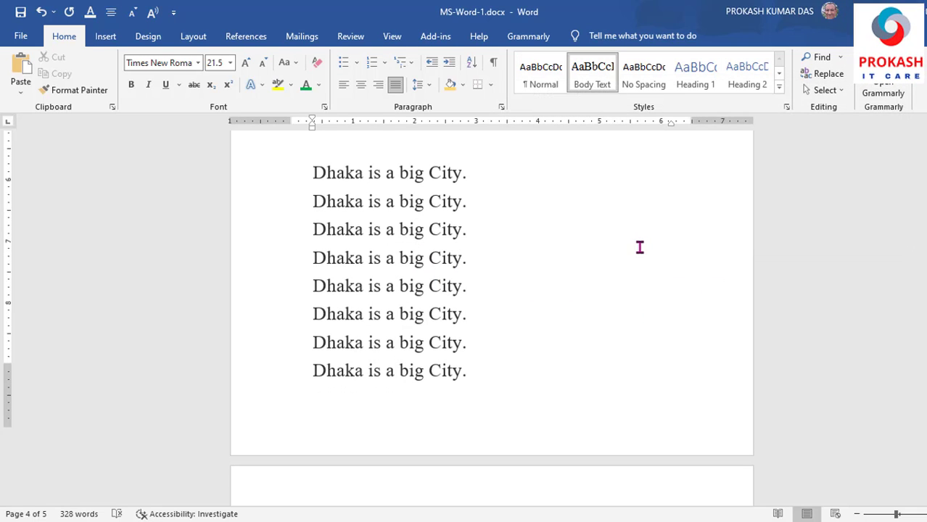
Add an empty line without a bullet below the Save heading on page 5
scroll(639, 247, "down", 3)
scroll(640, 247, "down", 8)
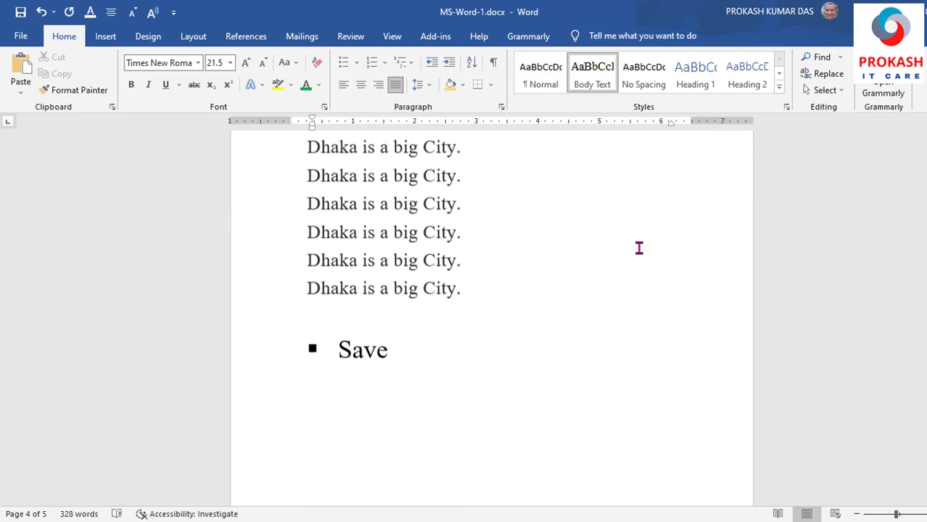
left_click(421, 337)
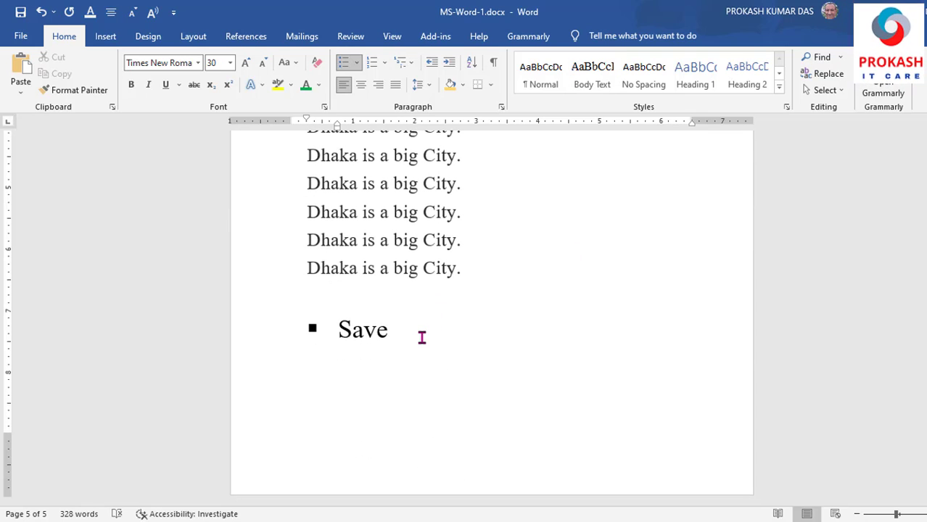
key("Return")
key("BackSpace")
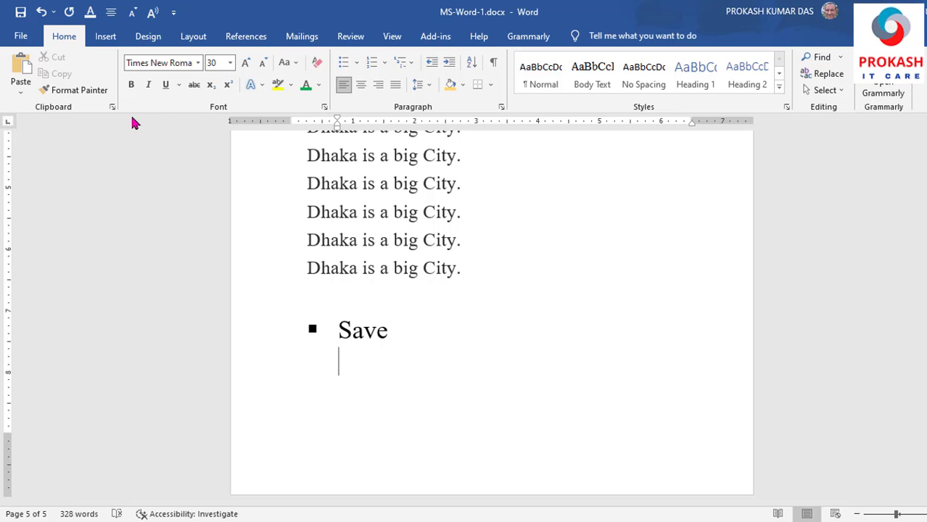
Start saving a copy of the document with Desktop as the destination folder and open its file name for editing
left_click(22, 37)
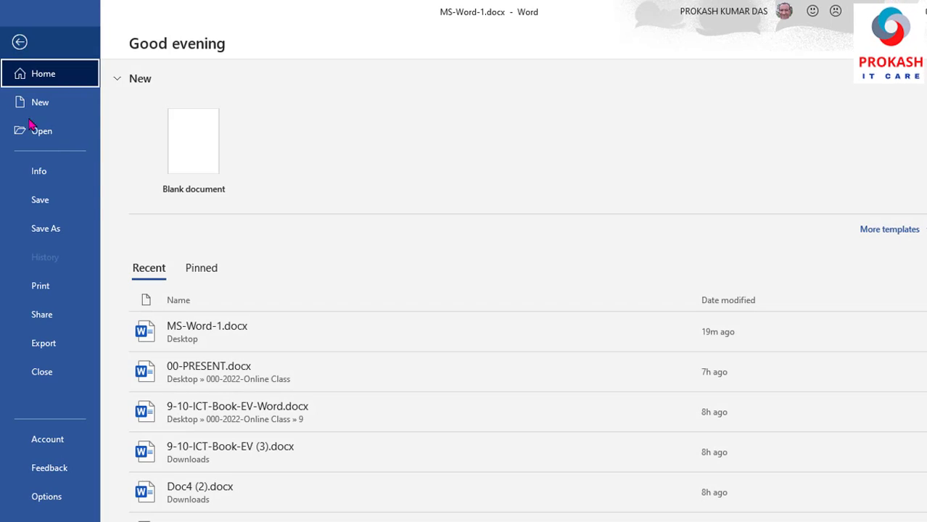
left_click(44, 234)
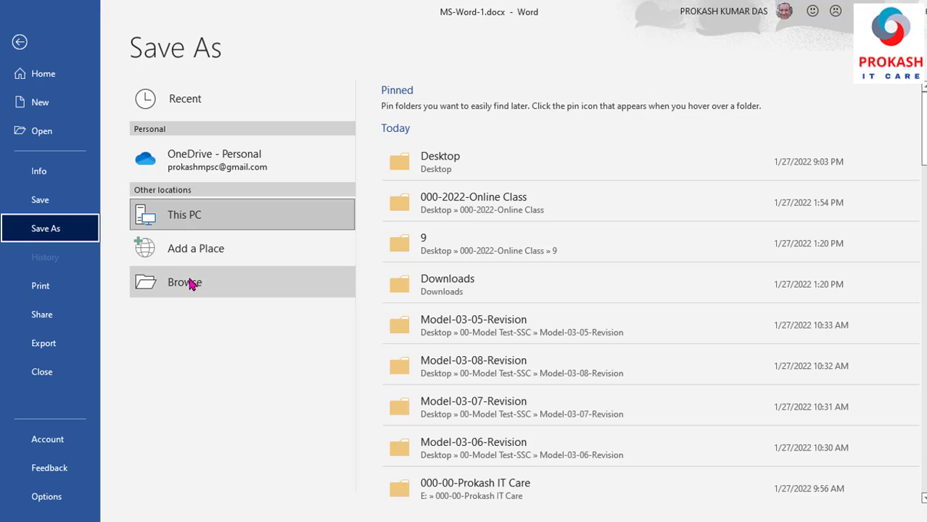
left_click(191, 288)
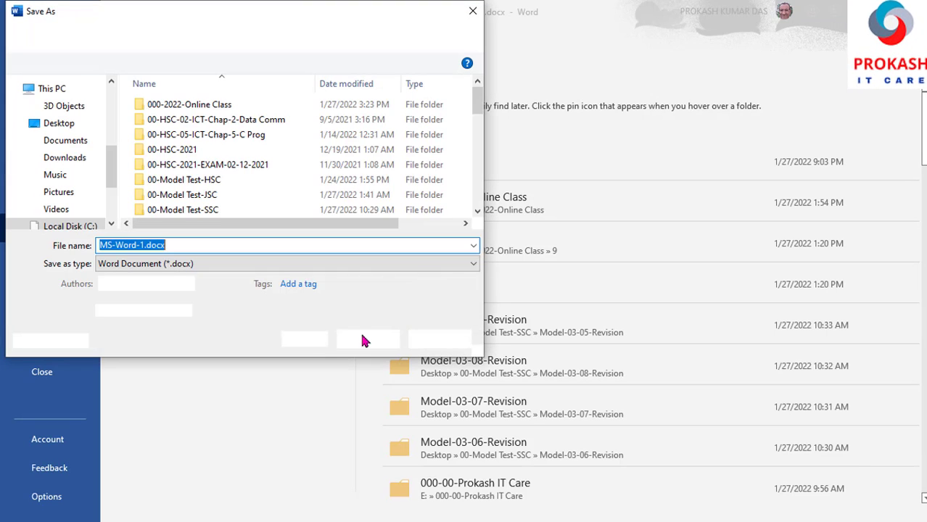
left_click(36, 121)
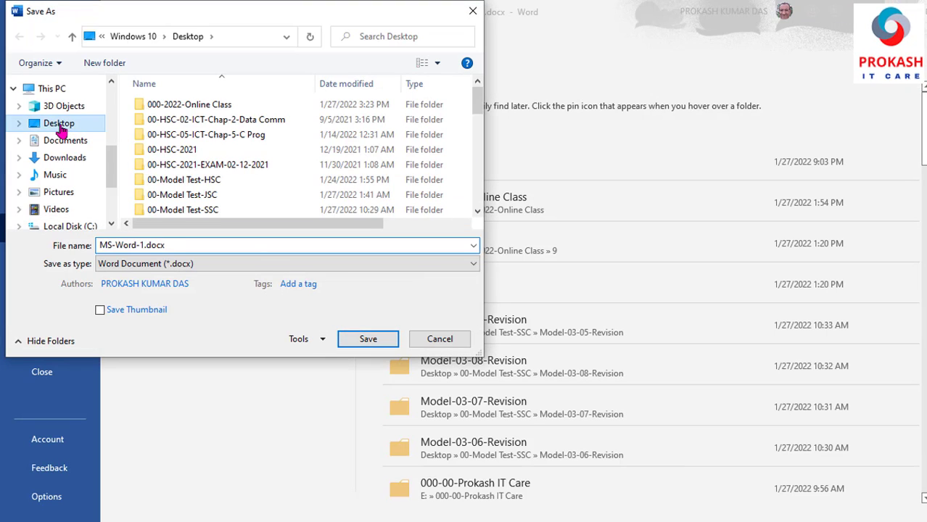
left_click(144, 245)
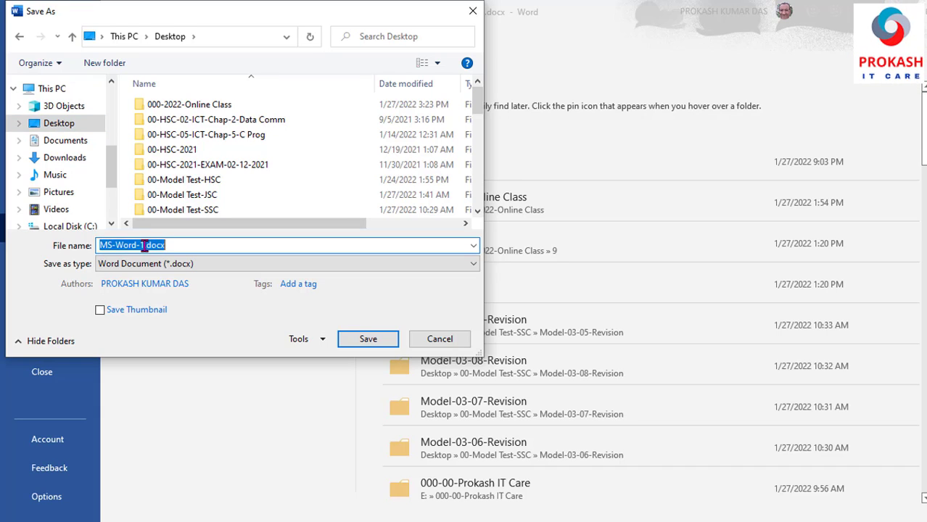
left_click(143, 245)
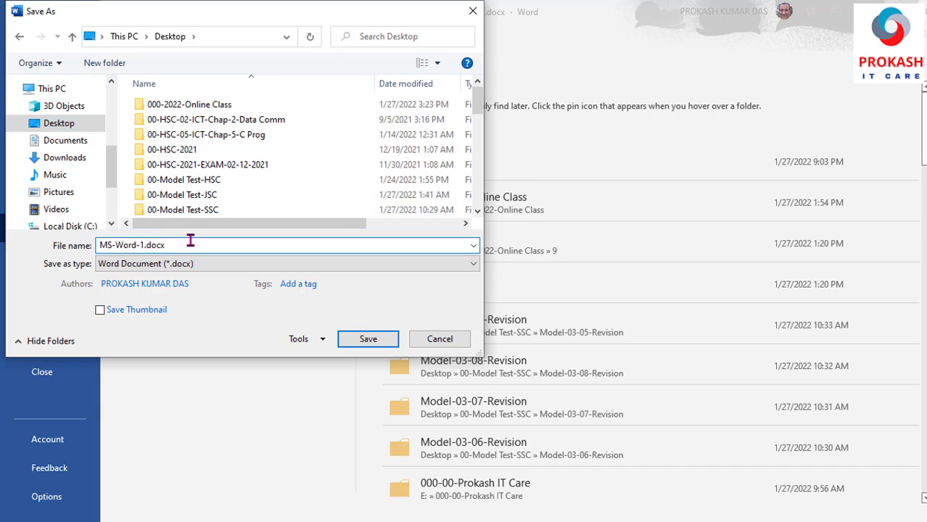